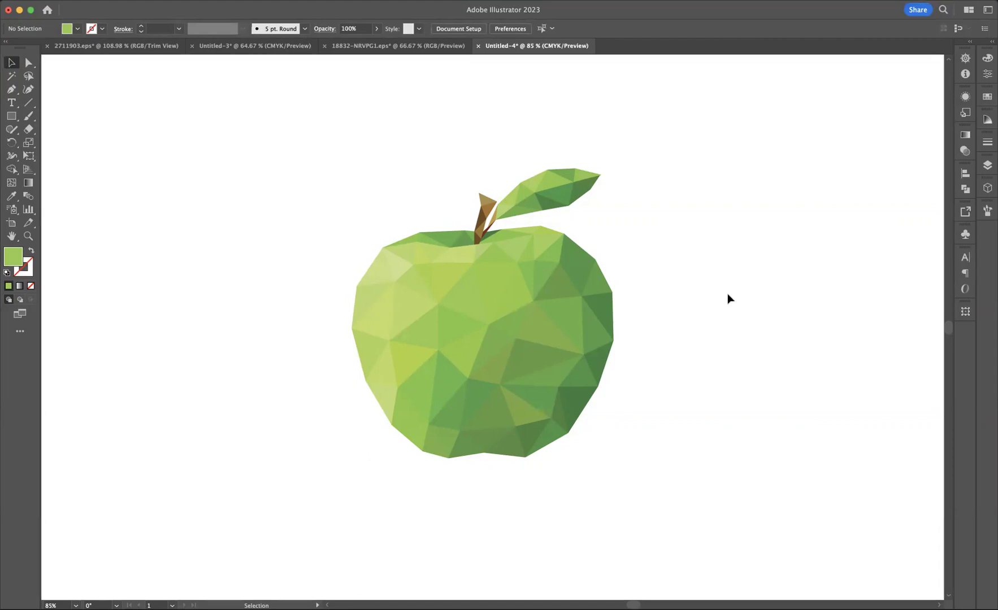
# Try moving single triangular facets out of the low-poly apple, and undo each move
pyautogui.moveTo(767, 348); pyautogui.dragTo(554, 343)
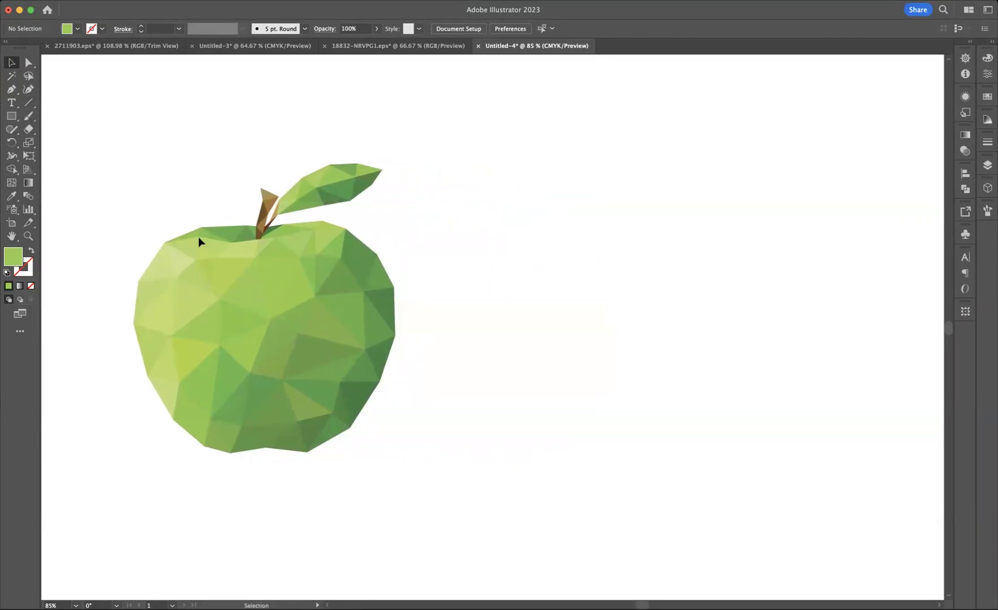
pyautogui.moveTo(247, 292); pyautogui.dragTo(590, 295)
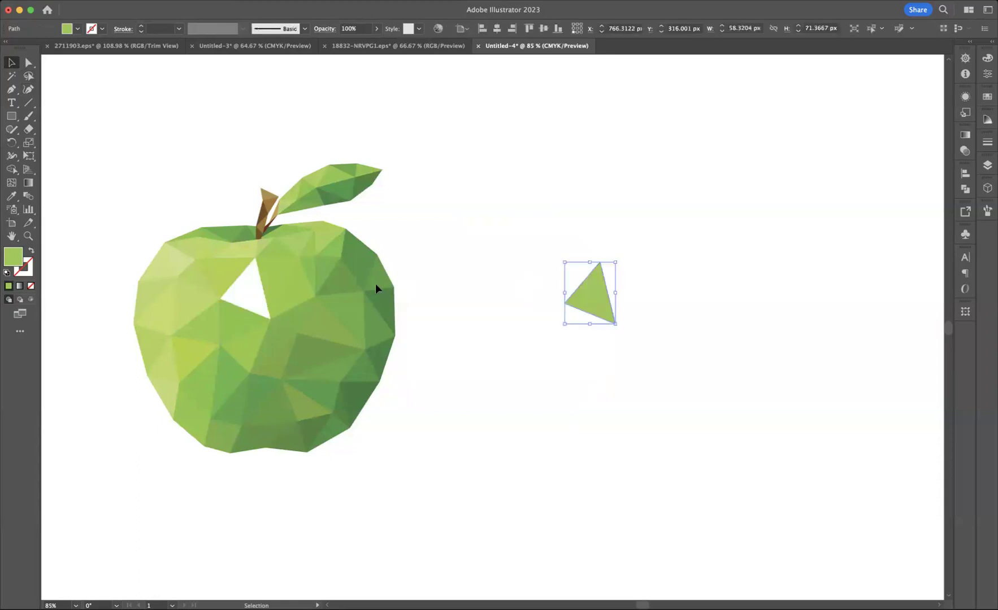
pyautogui.press('super+z')
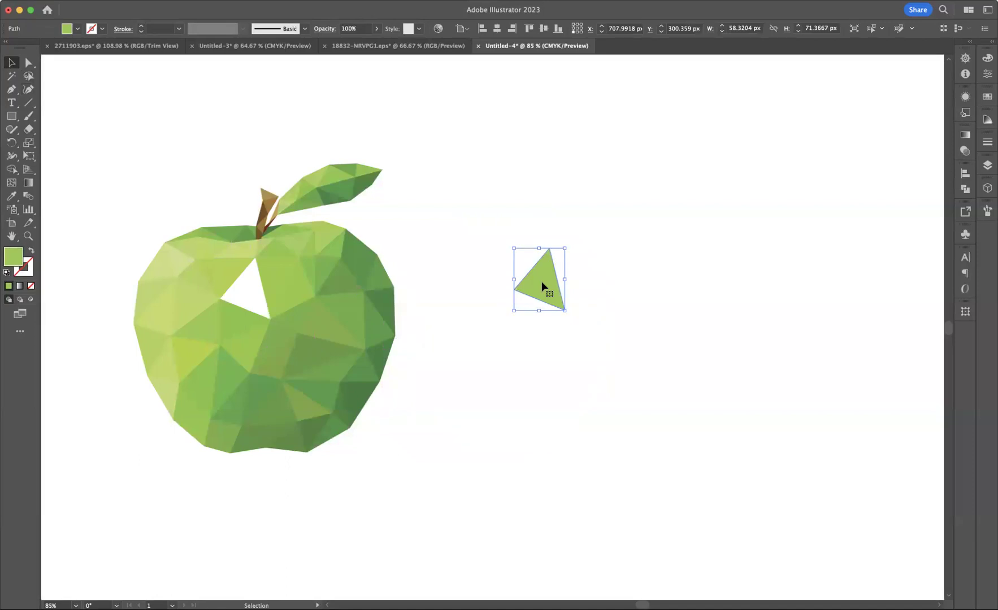
pyautogui.press('super+z')
pyautogui.press('super+z')
pyautogui.moveTo(214, 333); pyautogui.dragTo(126, 214)
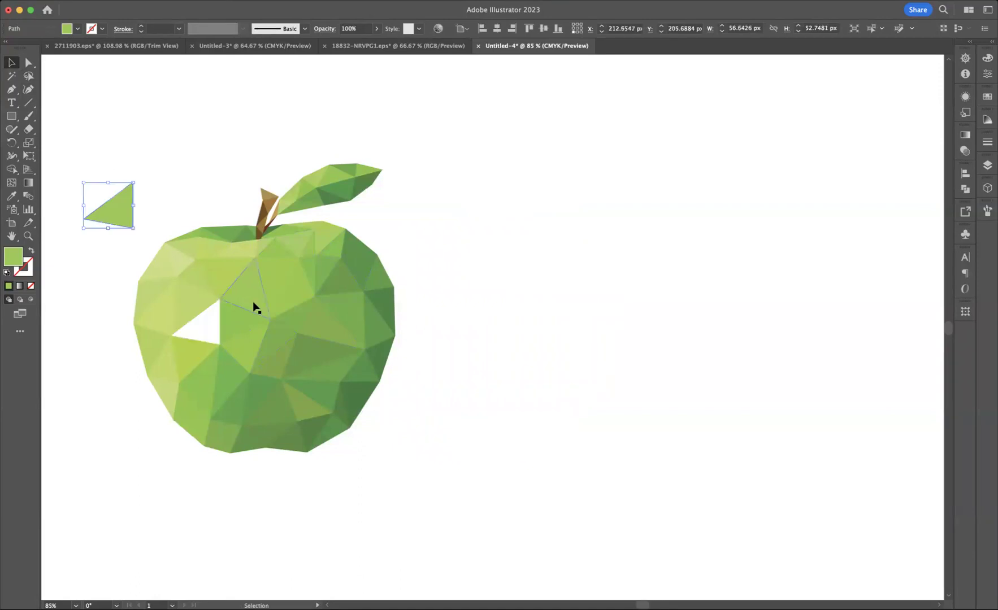
pyautogui.press('super+z')
pyautogui.click(606, 335)
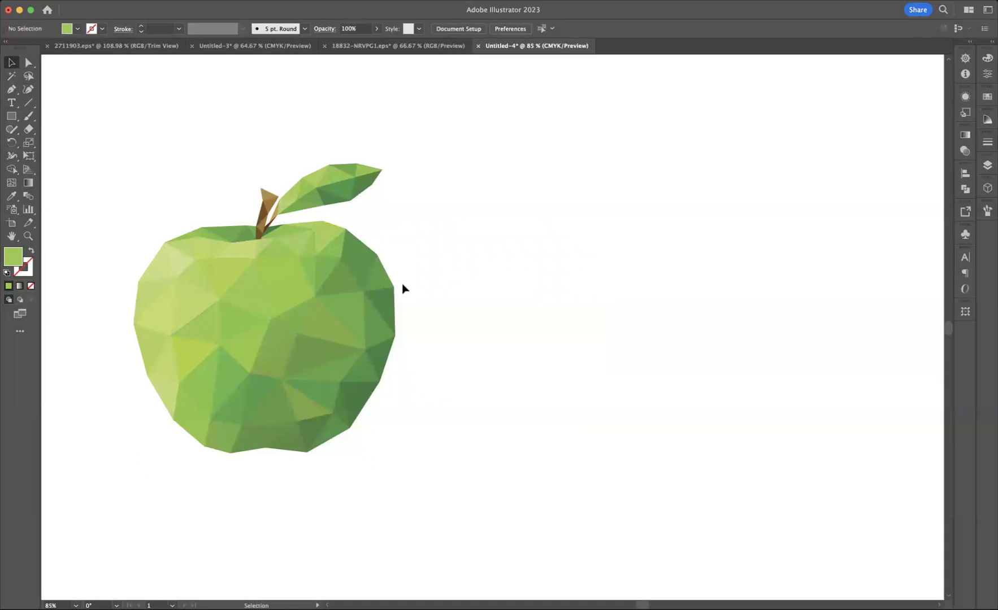
# Draw a triangle beside the apple with the Pen tool and swap its fill and stroke to make it a green outline
pyautogui.click(12, 89)
pyautogui.click(526, 295)
pyautogui.click(563, 238)
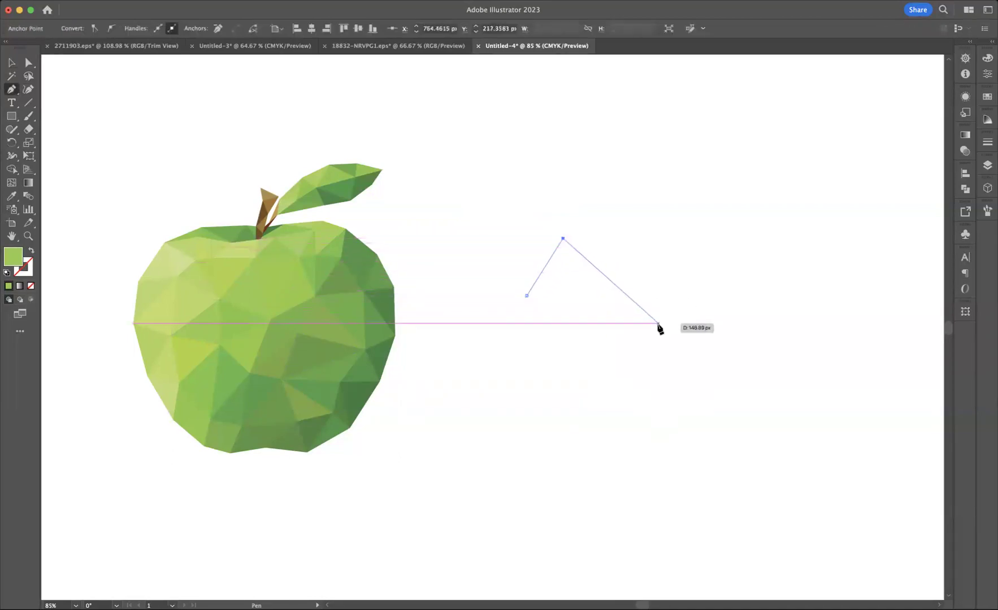
pyautogui.click(659, 326)
pyautogui.click(526, 296)
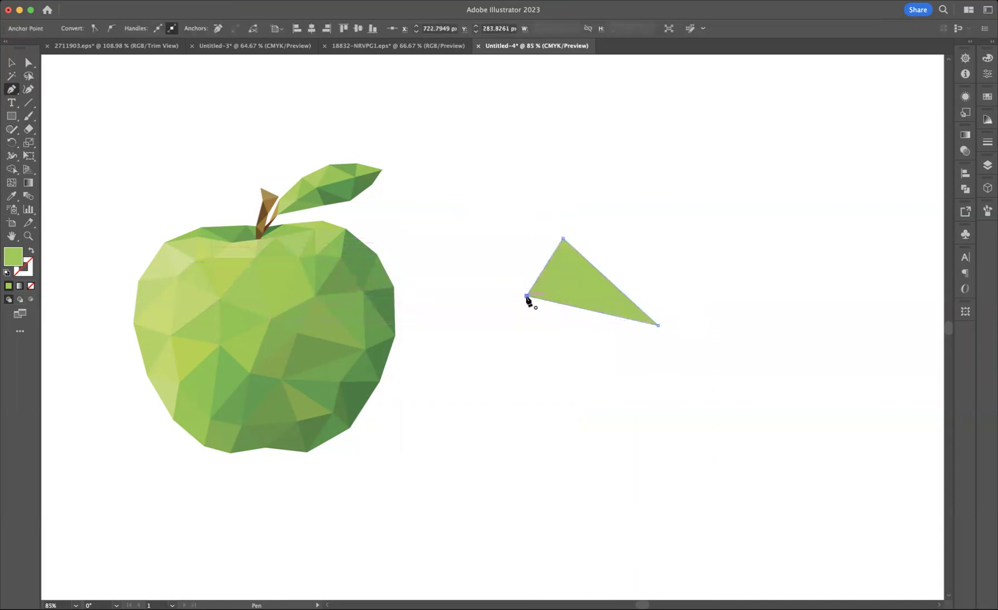
pyautogui.click(31, 250)
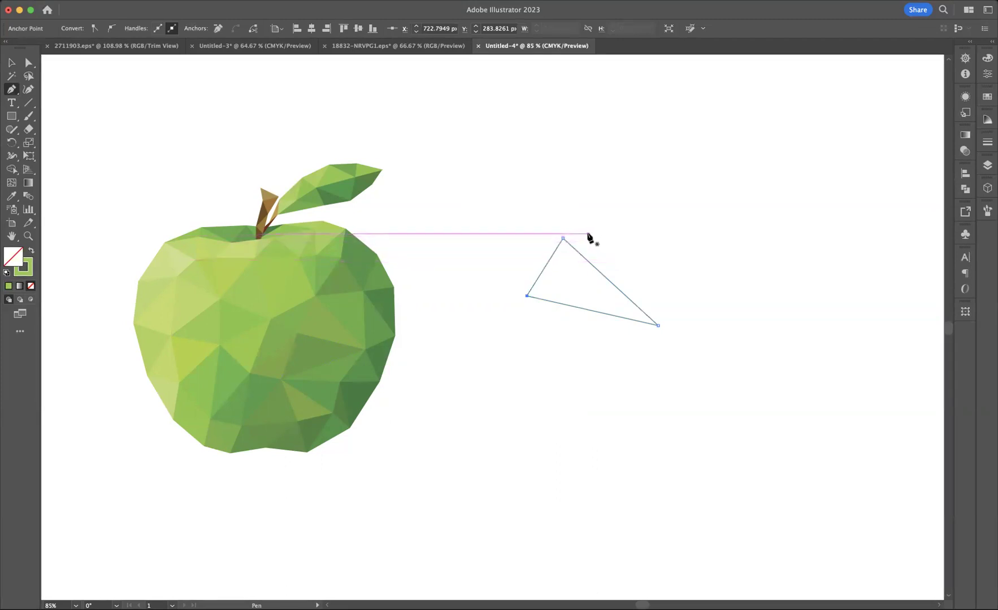
# Draw two more outlined triangles, one above and one below the first, each with a corner near its far tip
pyautogui.click(589, 234)
pyautogui.click(651, 308)
pyautogui.click(648, 227)
pyautogui.click(588, 234)
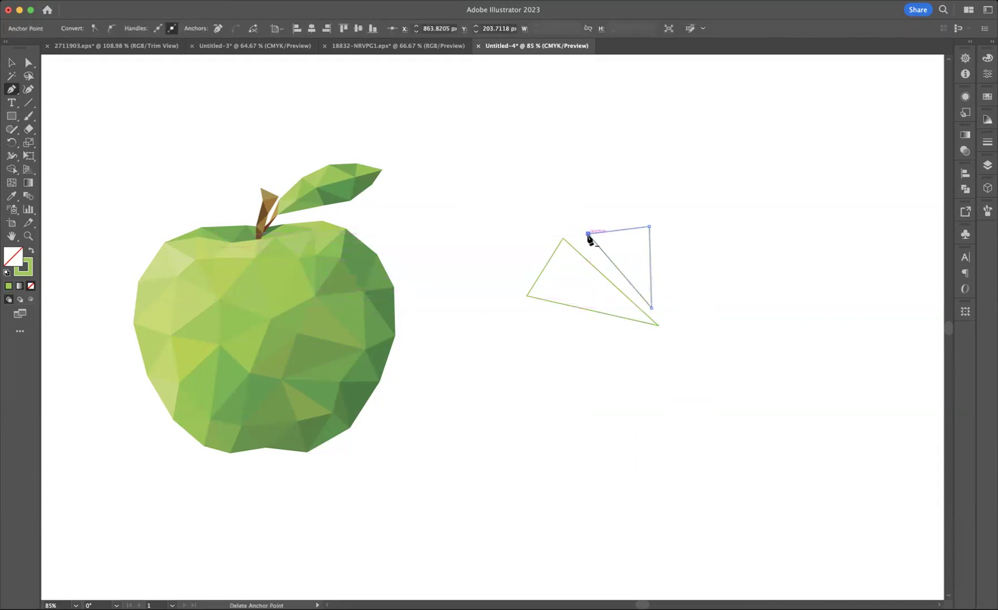
pyautogui.click(566, 344)
pyautogui.click(657, 336)
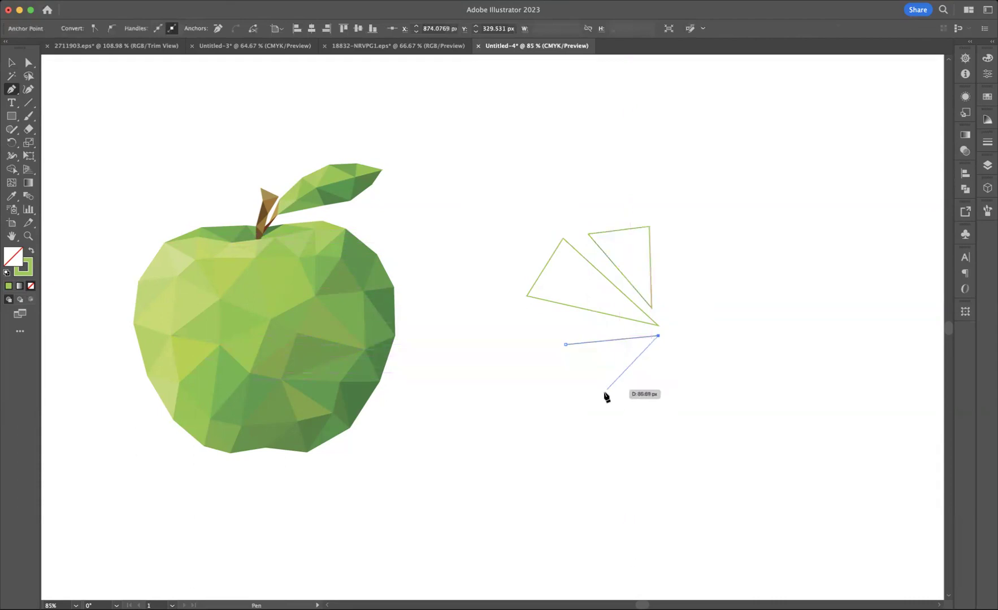
pyautogui.click(599, 400)
pyautogui.click(566, 345)
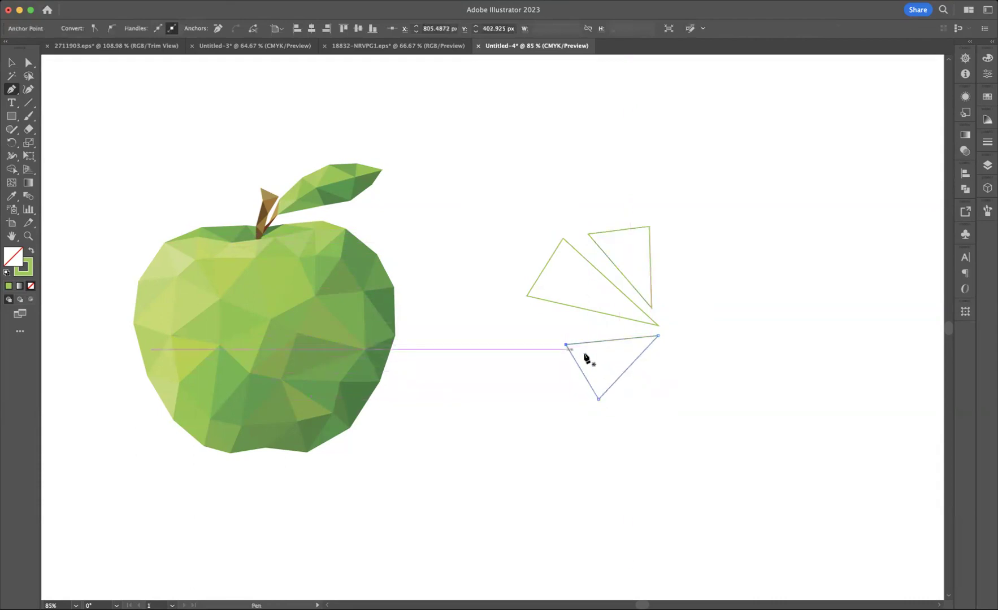
# Draw a fourth outlined triangle to the right of the upper one, with one corner near the other triangles' meeting corners
pyautogui.click(660, 306)
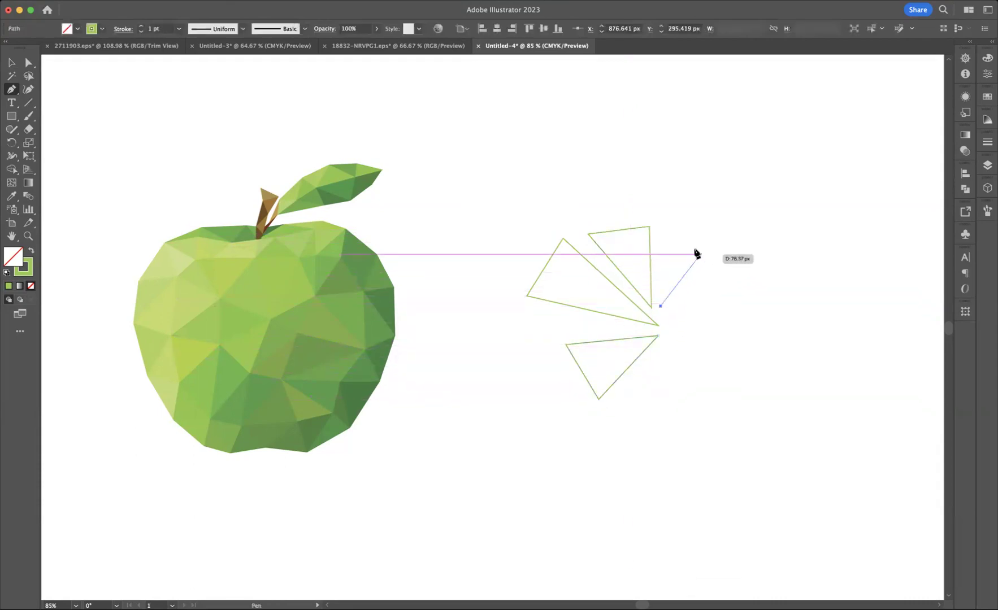
pyautogui.click(677, 242)
pyautogui.click(770, 275)
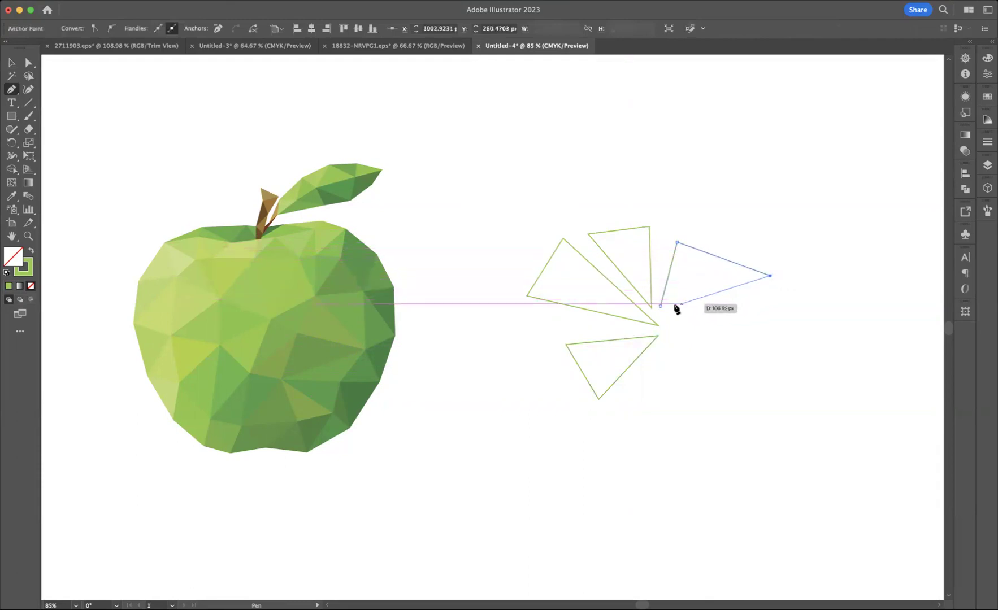
pyautogui.click(661, 306)
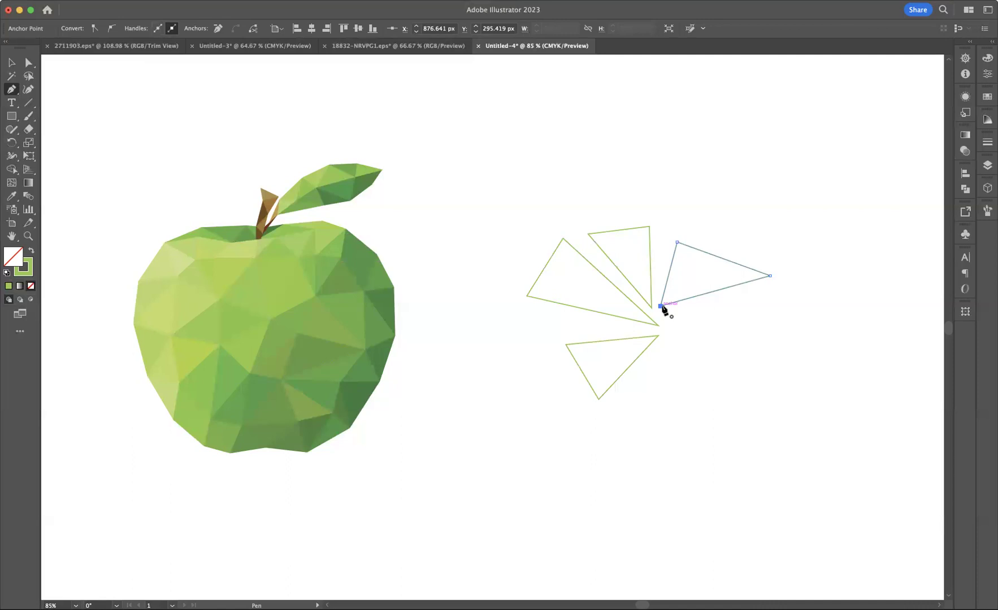
pyautogui.click(661, 306)
# Lasso the four neighbouring corner points at the centre and average them on both axes
pyautogui.click(29, 77)
pyautogui.moveTo(670, 289)
pyautogui.mouseDown()
pyautogui.moveTo(633, 309)
pyautogui.moveTo(637, 345)
pyautogui.moveTo(666, 352)
pyautogui.moveTo(679, 332)
pyautogui.moveTo(671, 290)
pyautogui.mouseUp()
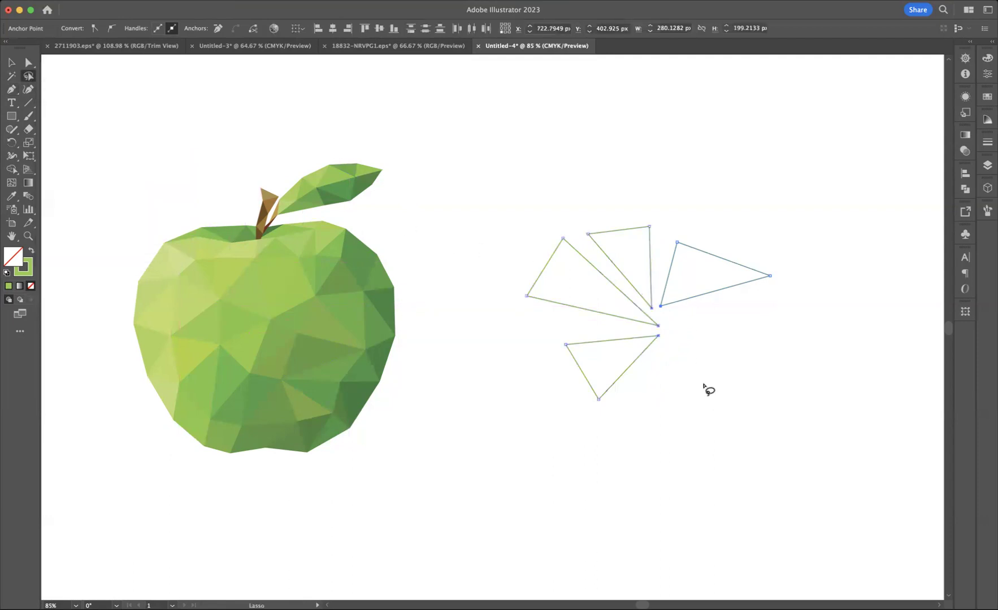
pyautogui.rightClick(670, 327)
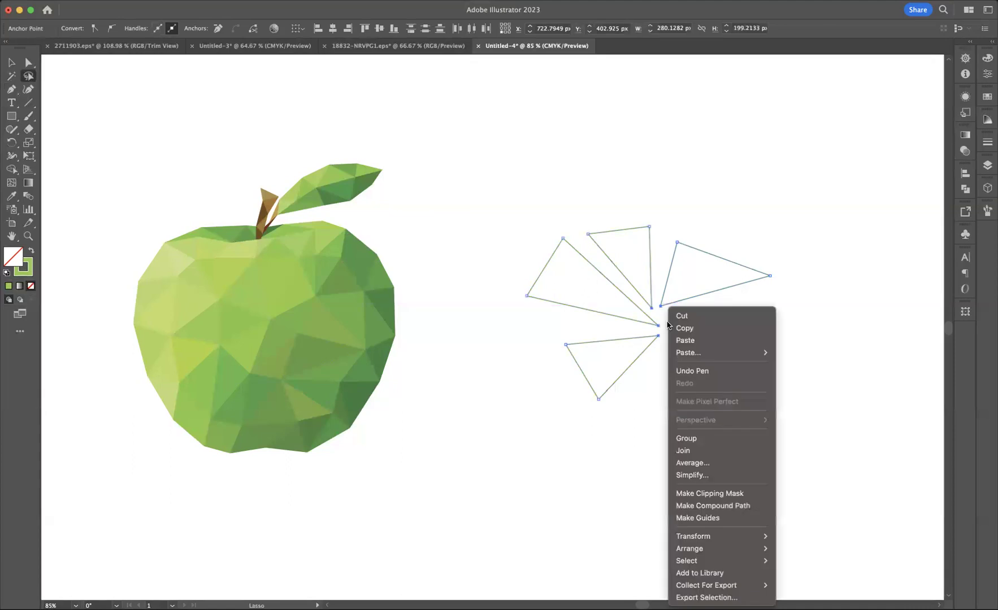
pyautogui.click(696, 464)
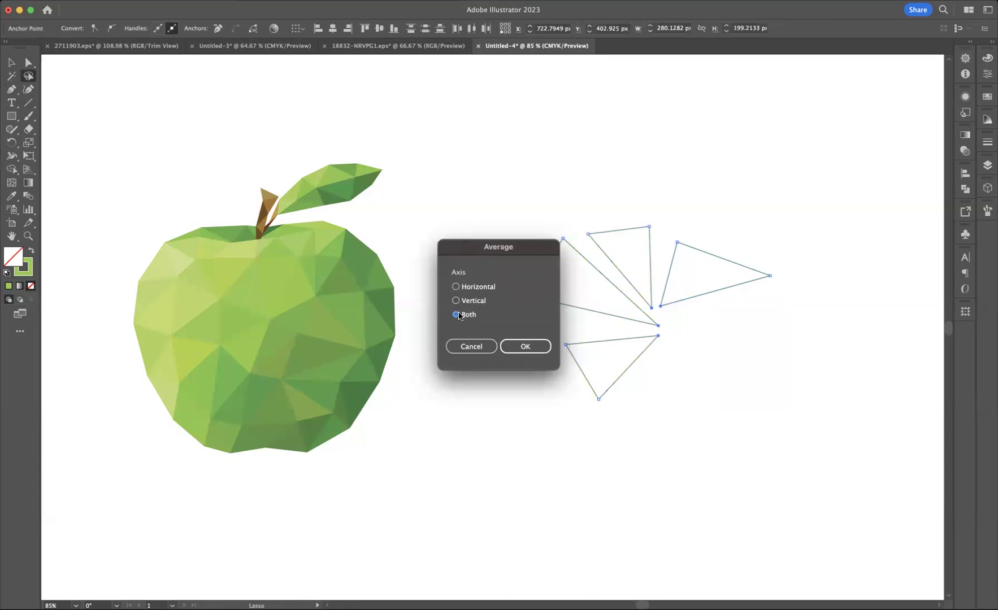
pyautogui.click(530, 348)
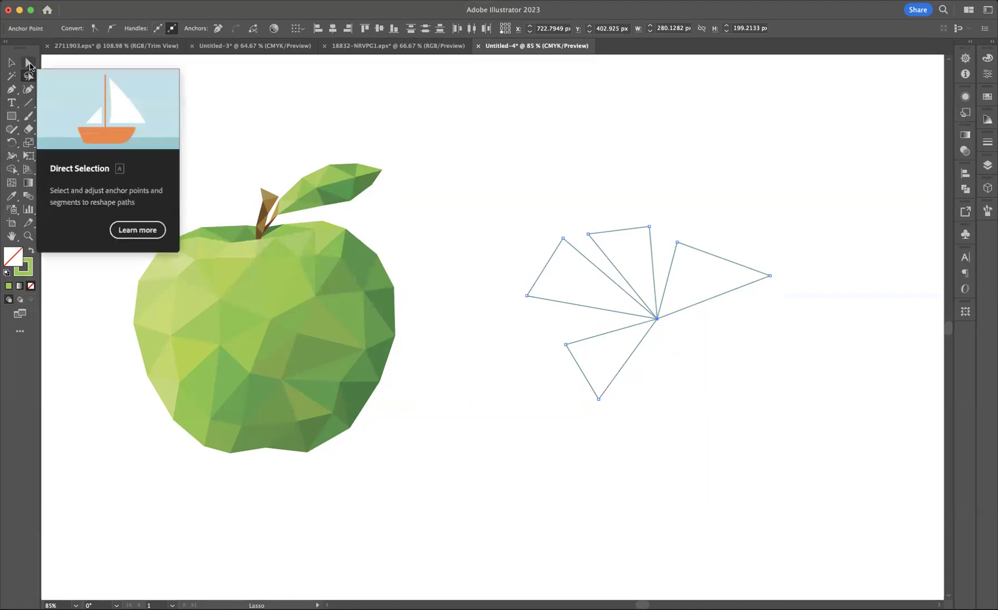
# Move the shared central corner of the four triangles around with Direct Selection, leaving it slightly up and to the right
pyautogui.click(30, 67)
pyautogui.moveTo(659, 318); pyautogui.dragTo(600, 292)
pyautogui.moveTo(631, 335); pyautogui.dragTo(678, 309)
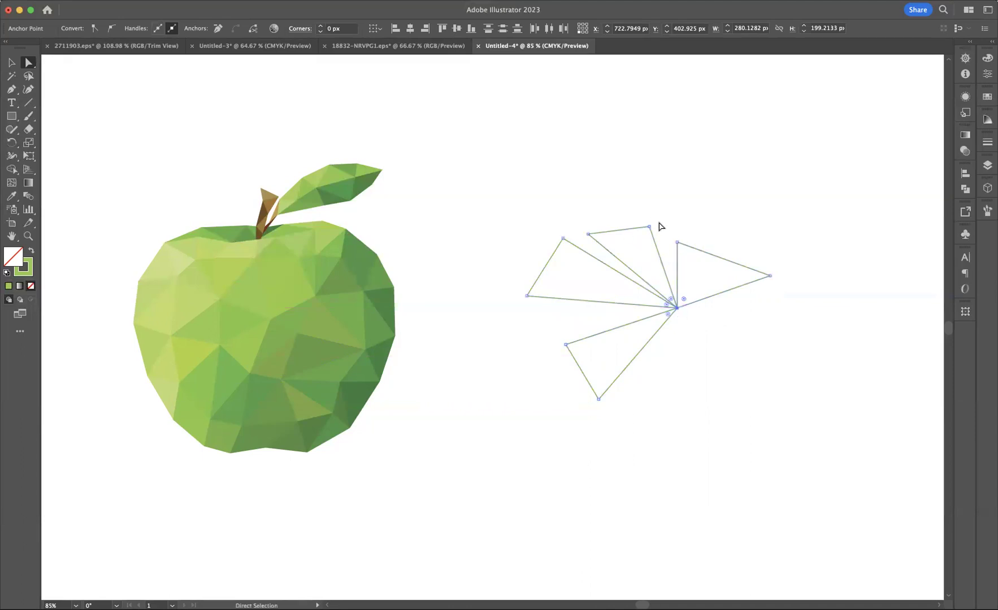
# Lasso the facing top corners of the upper and right triangles and average them on both axes
pyautogui.click(28, 76)
pyautogui.moveTo(665, 217)
pyautogui.mouseDown()
pyautogui.moveTo(666, 261)
pyautogui.moveTo(668, 220)
pyautogui.moveTo(673, 249)
pyautogui.mouseUp()
pyautogui.rightClick(666, 244)
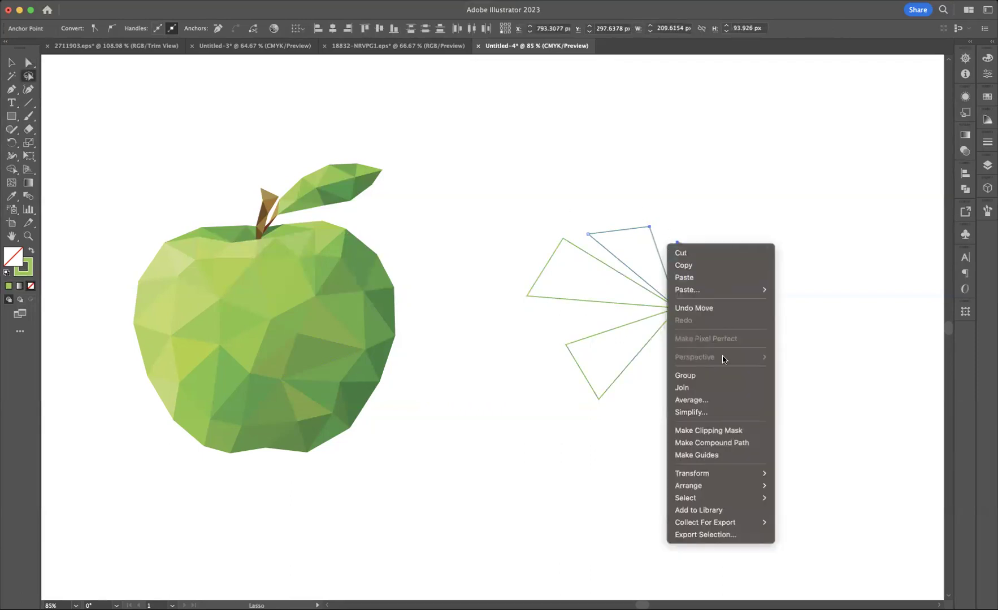
pyautogui.click(704, 400)
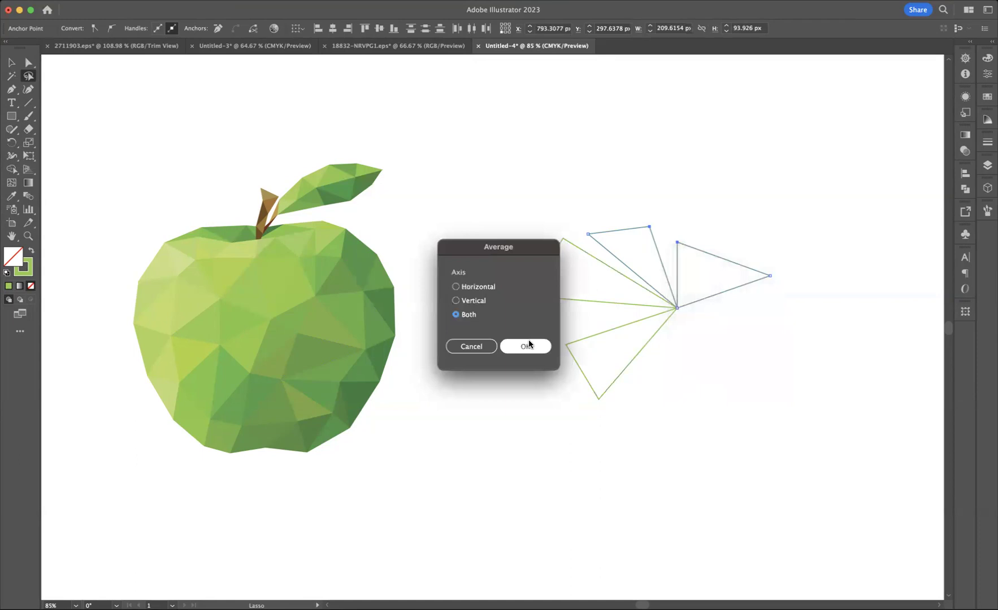
pyautogui.click(526, 346)
# Lasso the adjacent top corners of the left and upper triangles and average them on both axes
pyautogui.moveTo(577, 220)
pyautogui.mouseDown()
pyautogui.moveTo(556, 229)
pyautogui.moveTo(546, 251)
pyautogui.moveTo(593, 254)
pyautogui.moveTo(600, 231)
pyautogui.moveTo(578, 222)
pyautogui.mouseUp()
pyautogui.rightClick(579, 240)
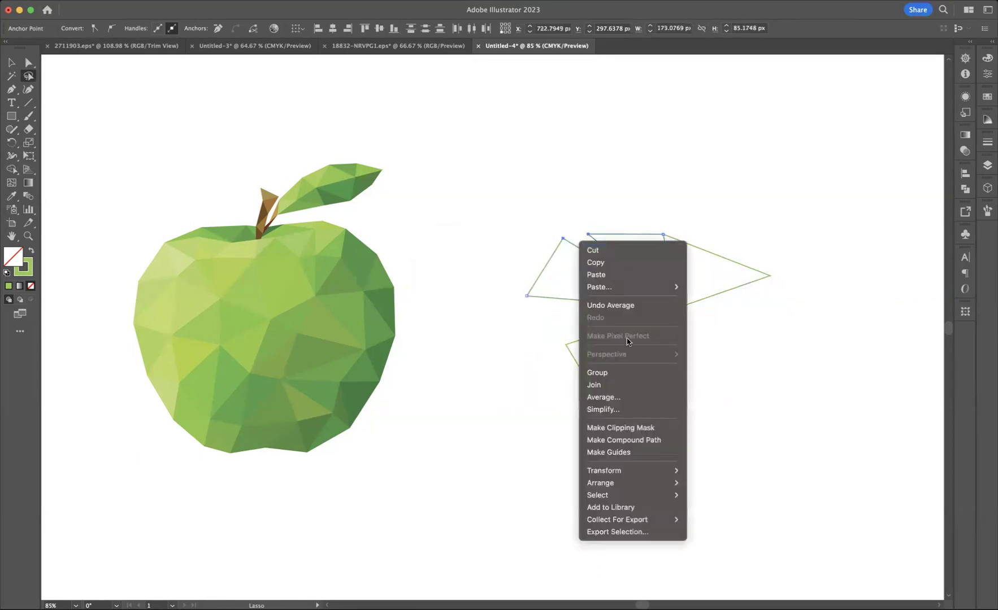
pyautogui.click(615, 398)
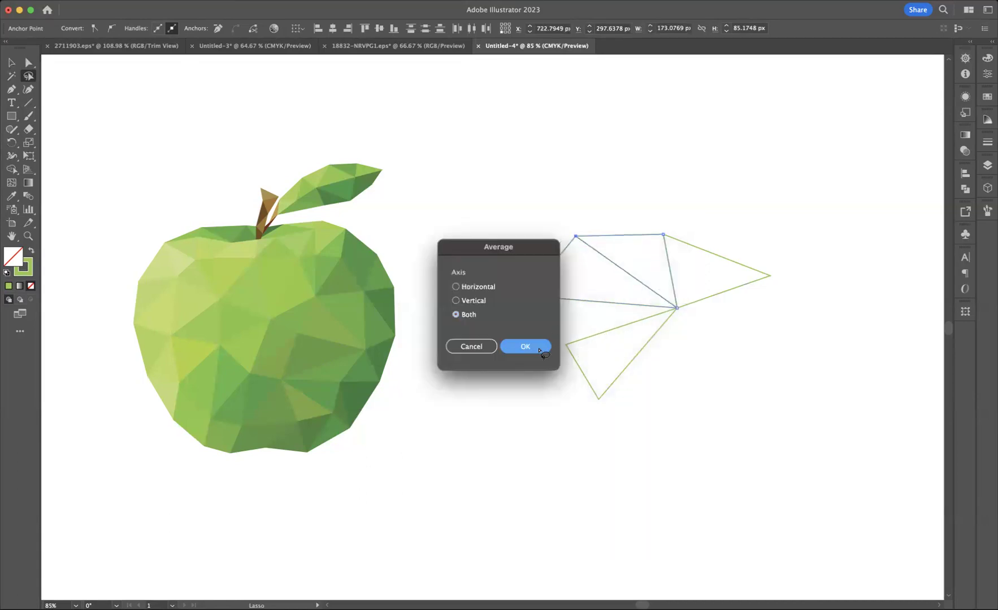
pyautogui.click(526, 346)
# Lasso the outer-left corners of the left and lower triangles and average them on both axes
pyautogui.moveTo(551, 290)
pyautogui.mouseDown()
pyautogui.moveTo(496, 329)
pyautogui.moveTo(544, 369)
pyautogui.moveTo(586, 364)
pyautogui.moveTo(566, 312)
pyautogui.mouseUp()
pyautogui.rightClick(553, 310)
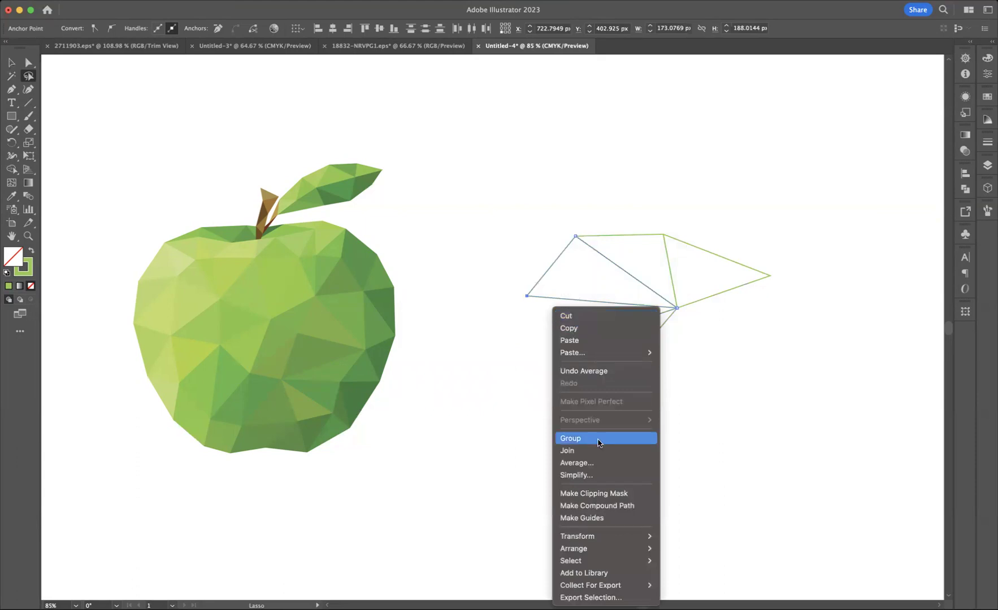
pyautogui.click(594, 462)
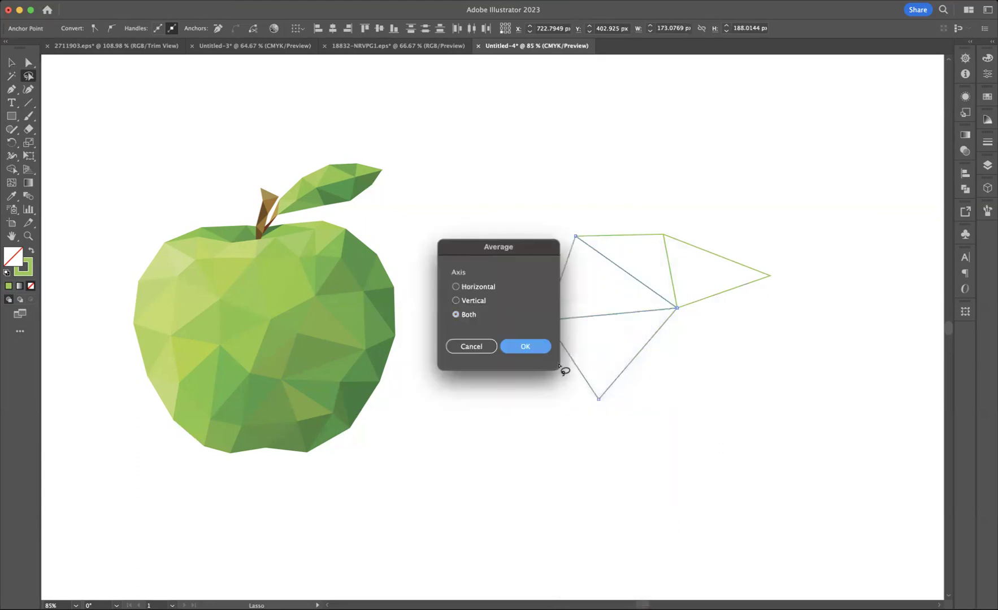
pyautogui.press('Return')
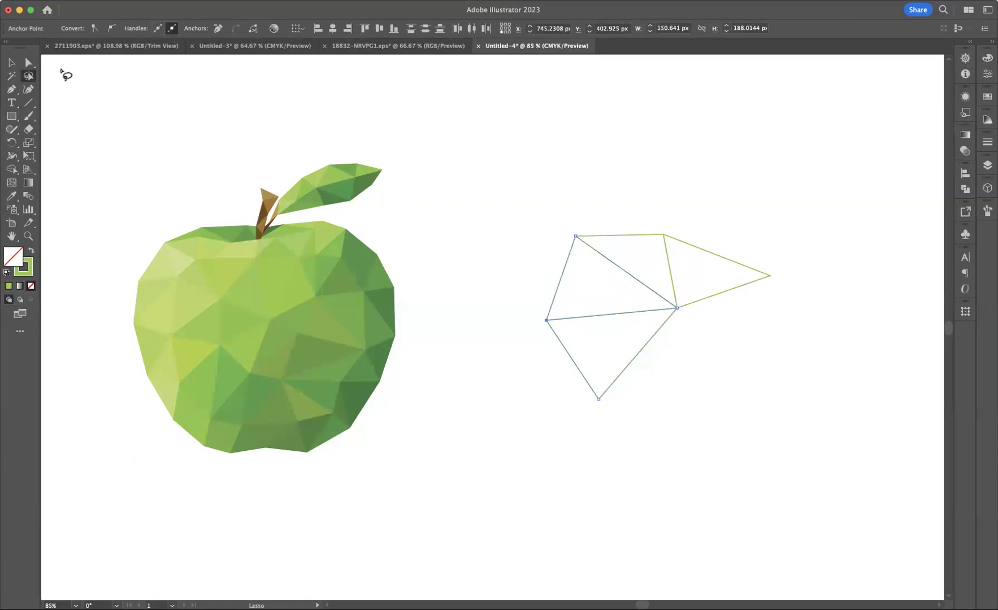
# Move the merged outer-left corner of the left and lower triangles upward with Direct Selection, and deselect the shapes
pyautogui.click(30, 64)
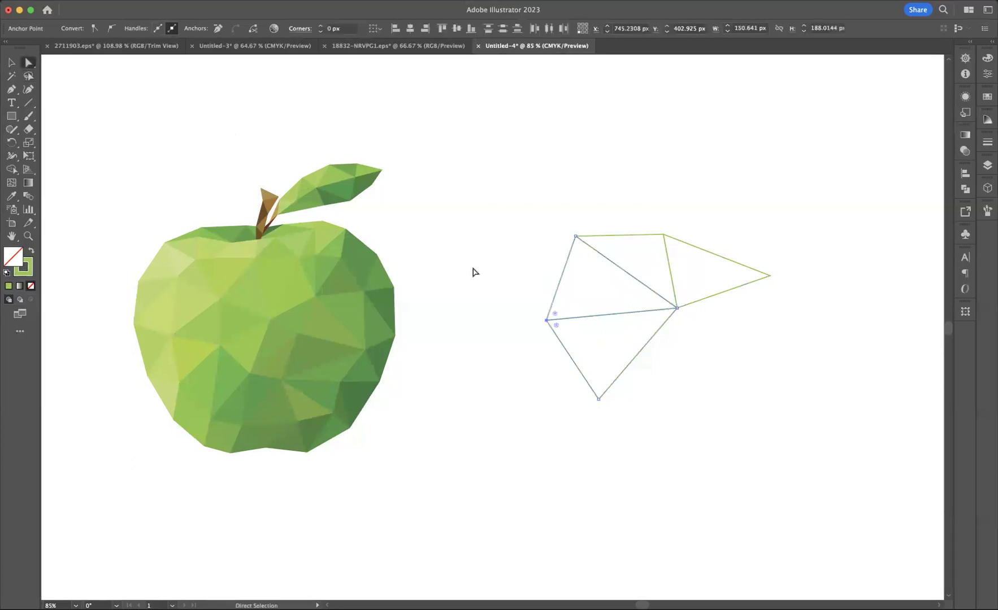
pyautogui.click(546, 321)
pyautogui.moveTo(558, 316); pyautogui.dragTo(546, 289)
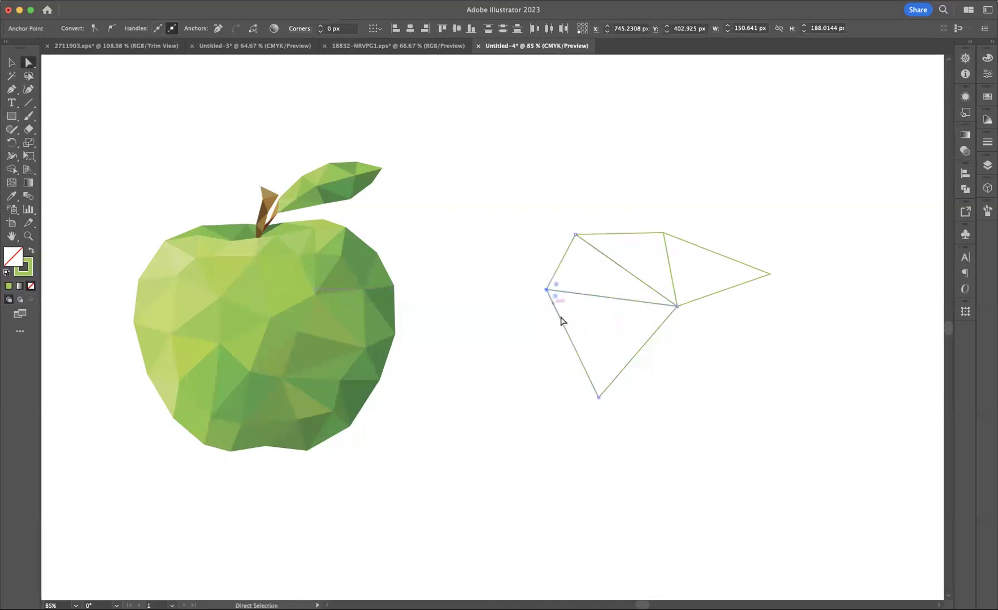
pyautogui.click(544, 205)
# Fill the right triangle with a medium-dark green sampled from the apple's right side using the Eyedropper
pyautogui.click(709, 253)
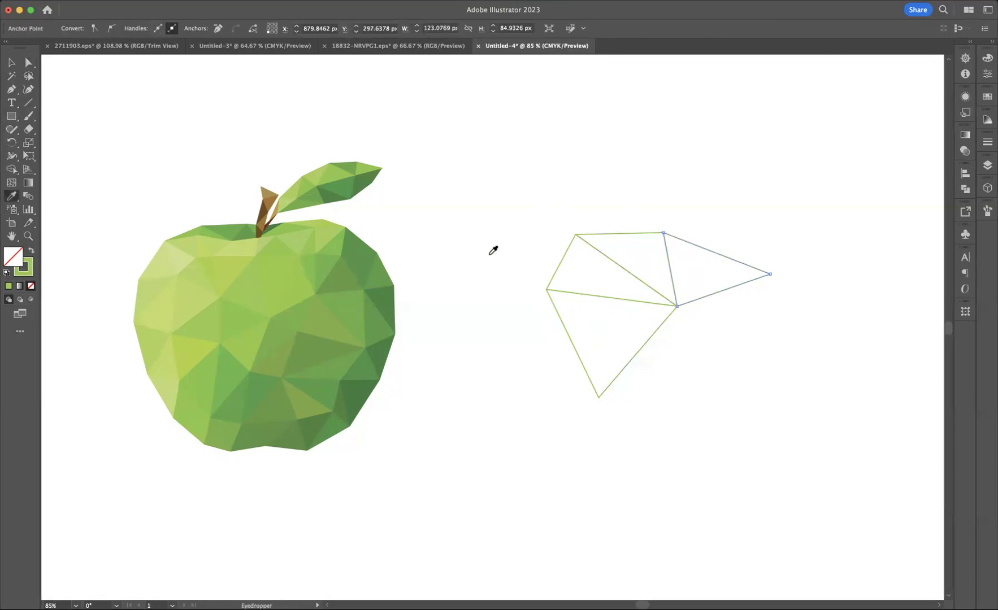
pyautogui.click(11, 196)
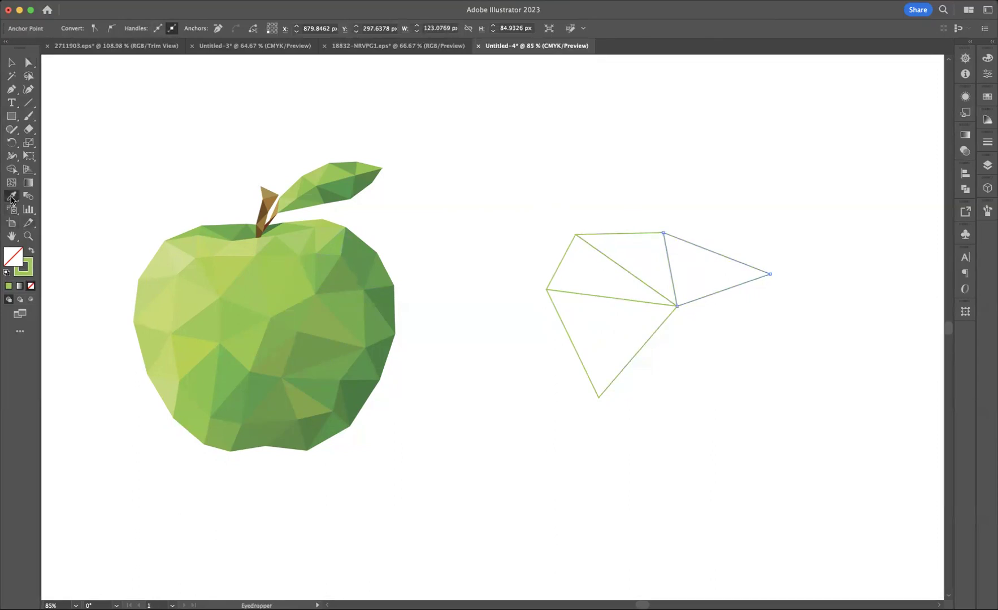
pyautogui.click(359, 267)
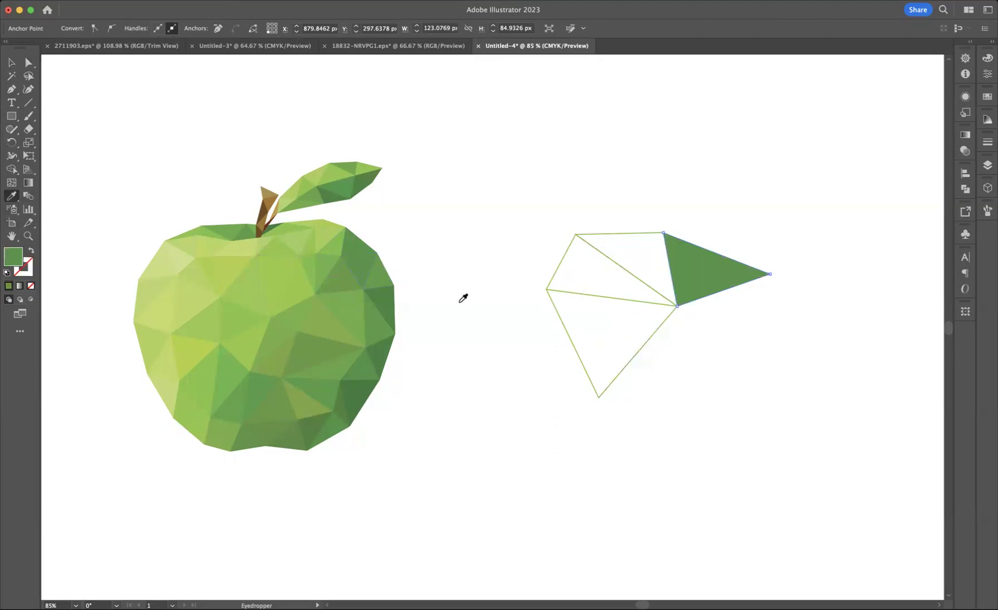
# Fill the upper triangle with a lighter green sampled from the apple using the Eyedropper
pyautogui.press('v')
pyautogui.click(637, 235)
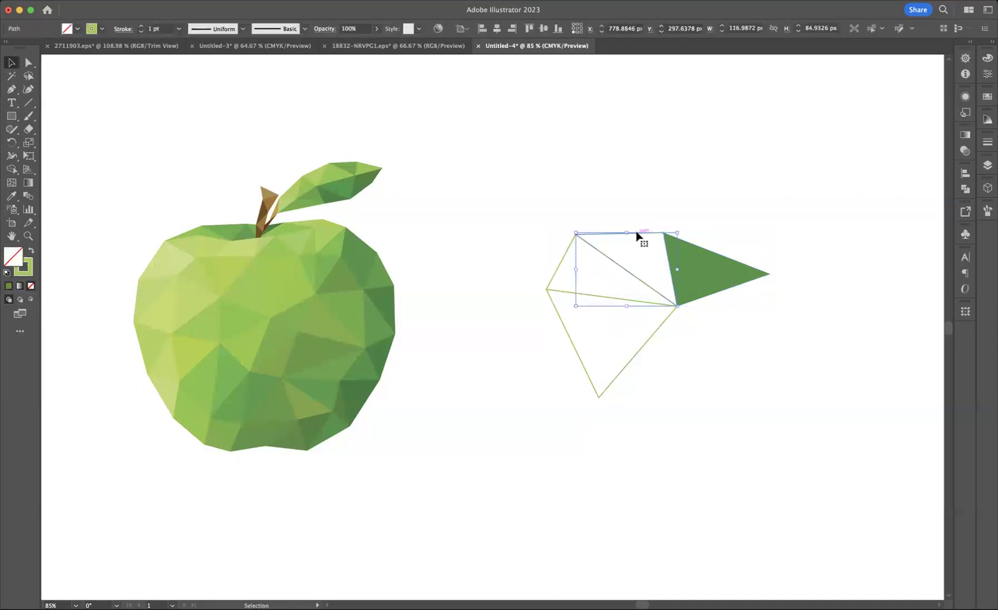
pyautogui.press('i')
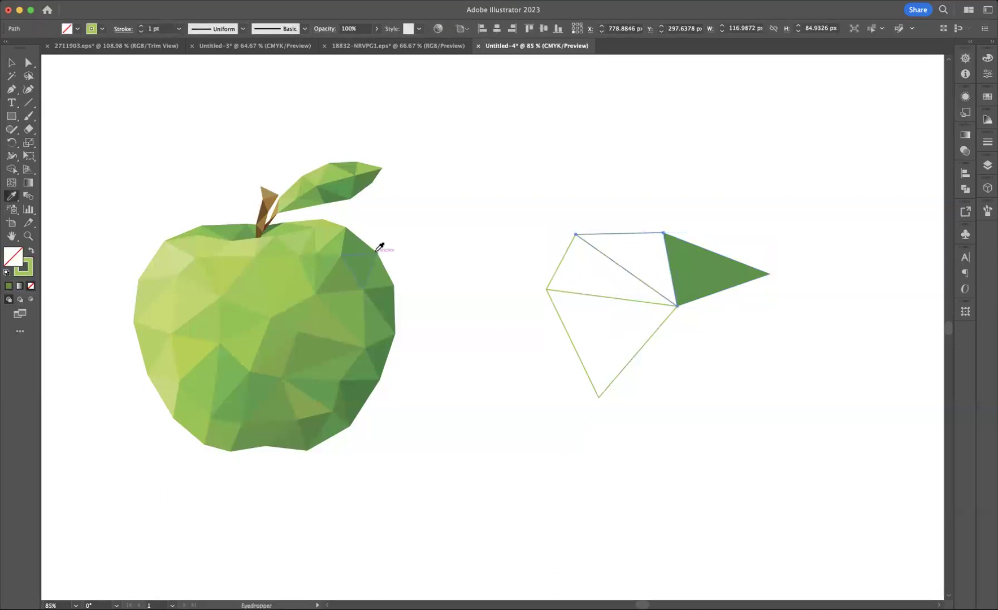
pyautogui.click(355, 267)
# Fill the left triangle with a dark green sampled from the apple artwork using the Eyedropper
pyautogui.press('v')
pyautogui.click(554, 284)
pyautogui.press('i')
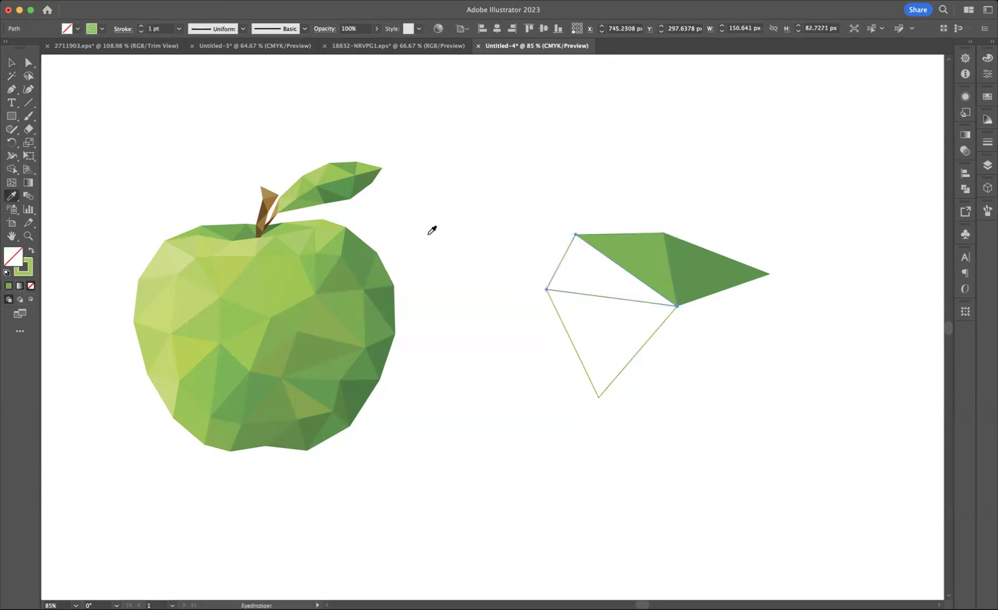
pyautogui.click(350, 205)
# Fill the lower triangle with a bright light green sampled from the middle of the apple using the Eyedropper
pyautogui.press('v')
pyautogui.click(587, 374)
pyautogui.press('i')
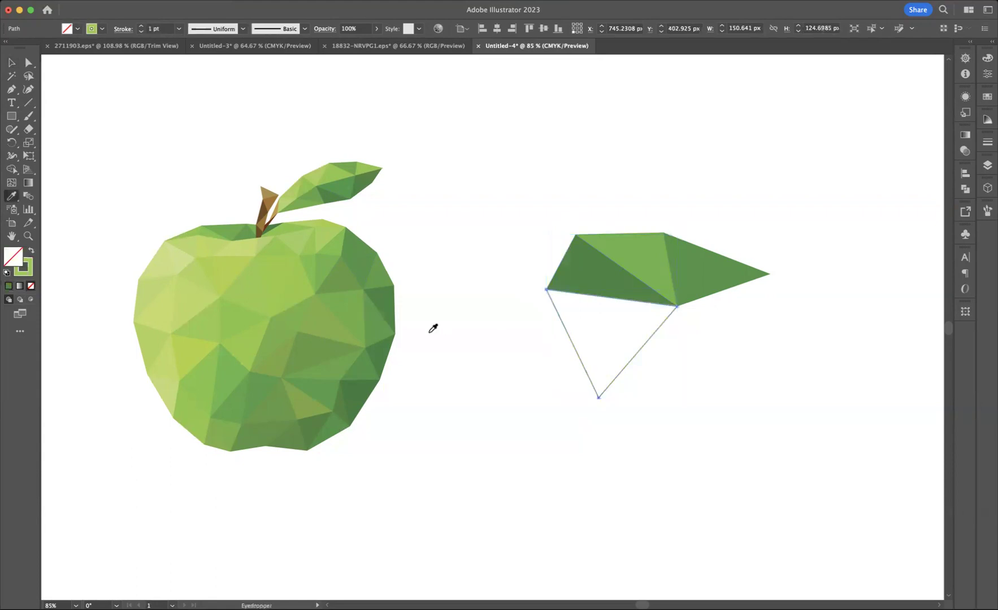
pyautogui.click(296, 305)
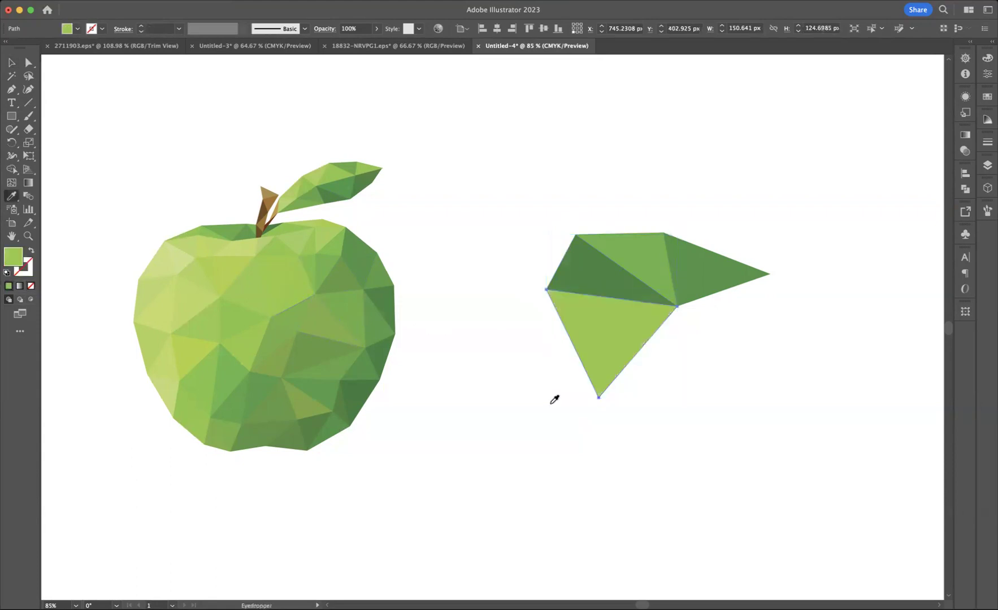
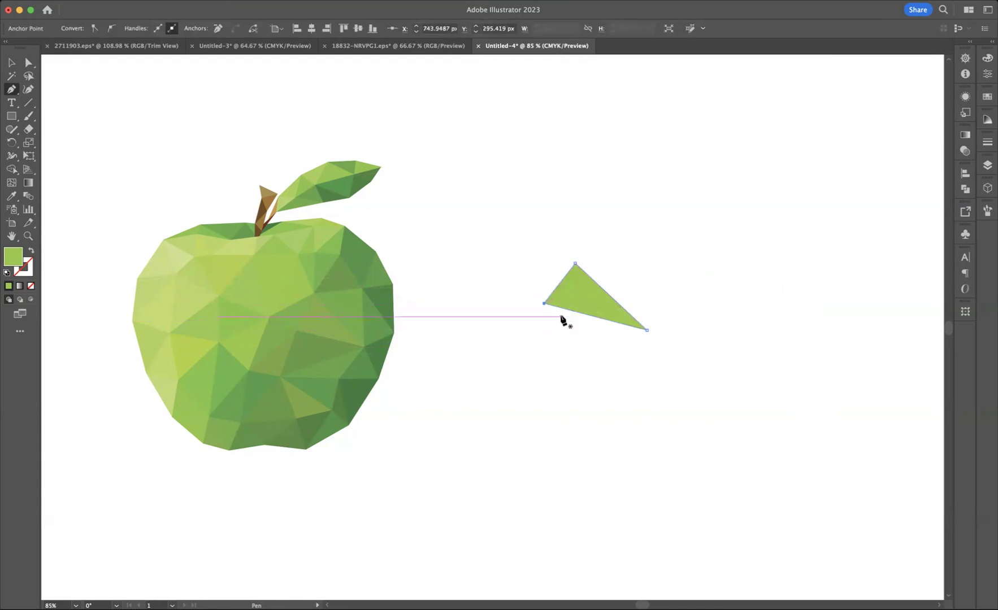
# Swap fill and stroke so the new triangle is outlined, and draw a second triangle with the Pen on its upper-right edge
pyautogui.click(31, 253)
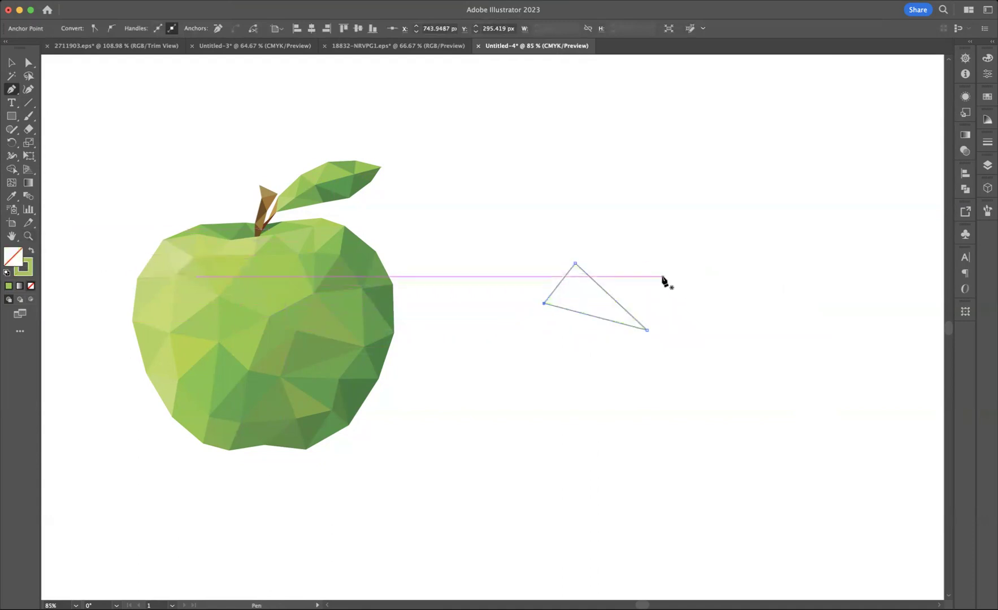
pyautogui.click(633, 251)
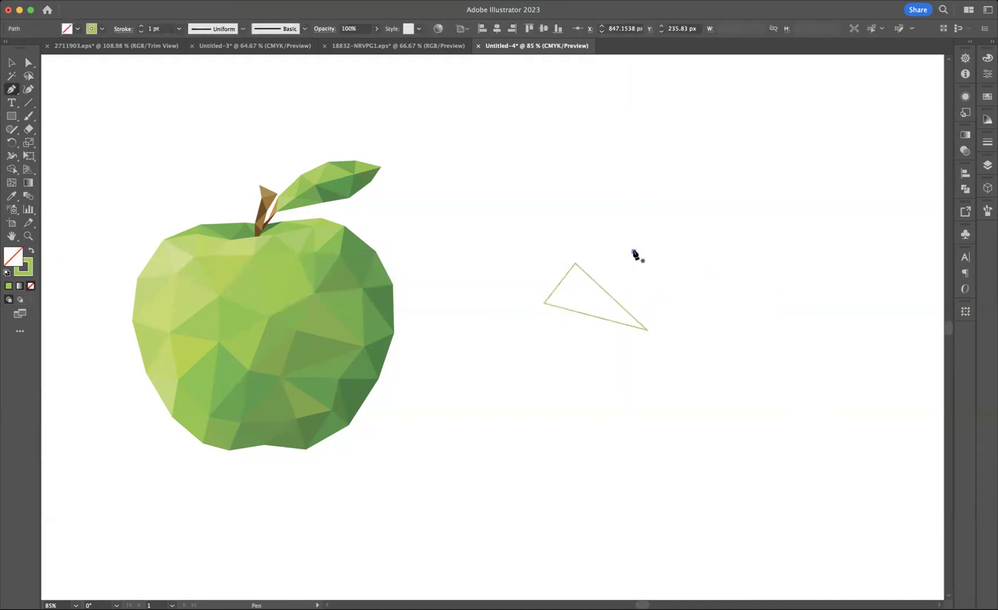
pyautogui.click(647, 330)
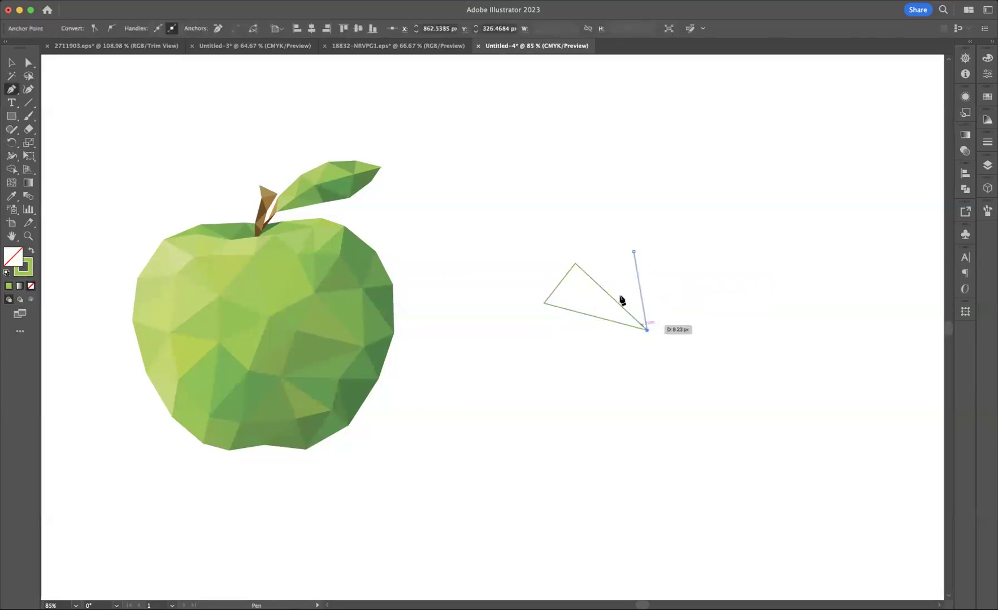
pyautogui.click(575, 263)
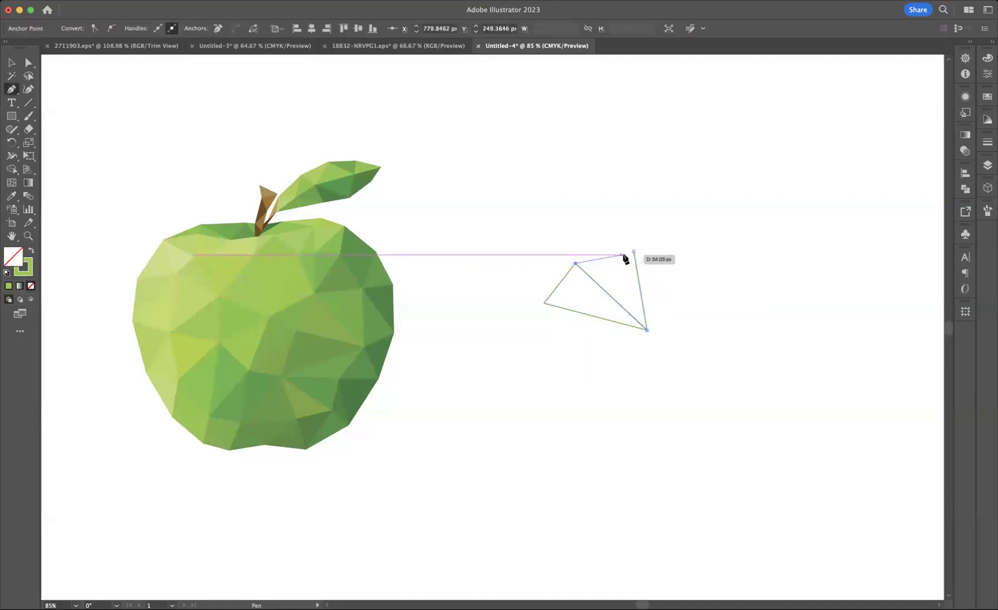
pyautogui.click(633, 252)
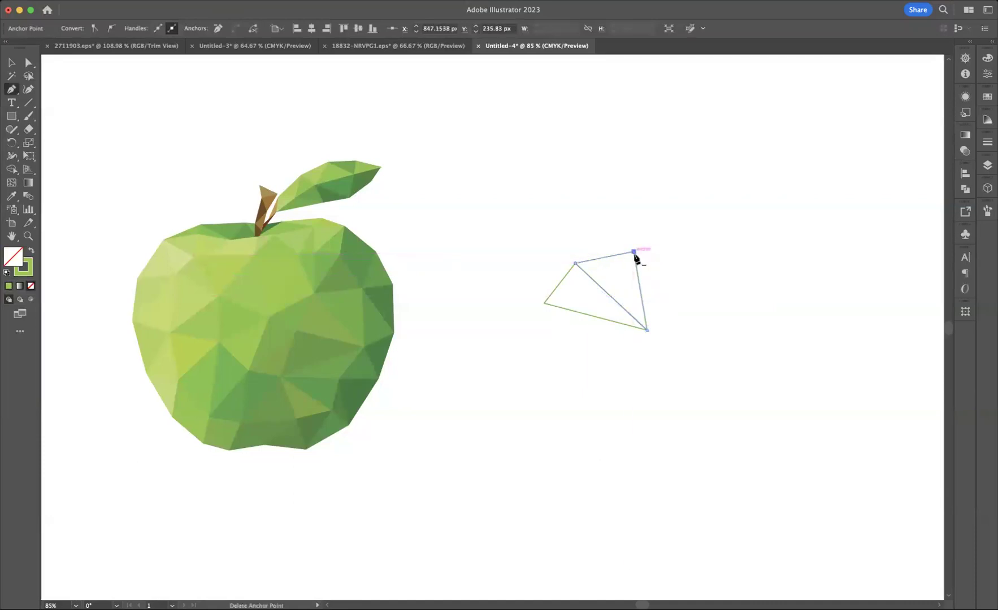
# Draw a third triangle with the Pen below the first one, sharing its lower edge
pyautogui.click(568, 371)
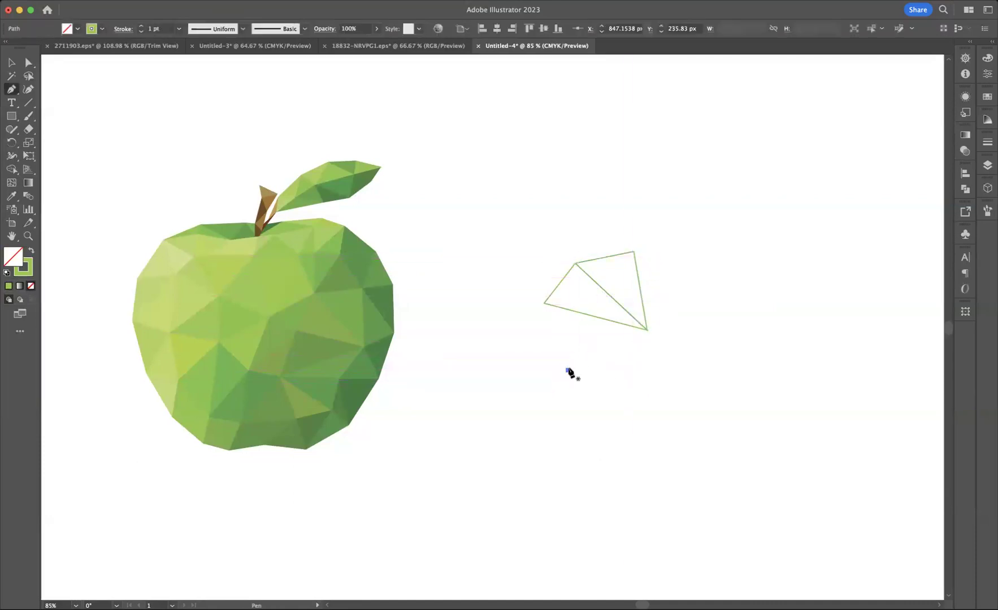
pyautogui.click(647, 330)
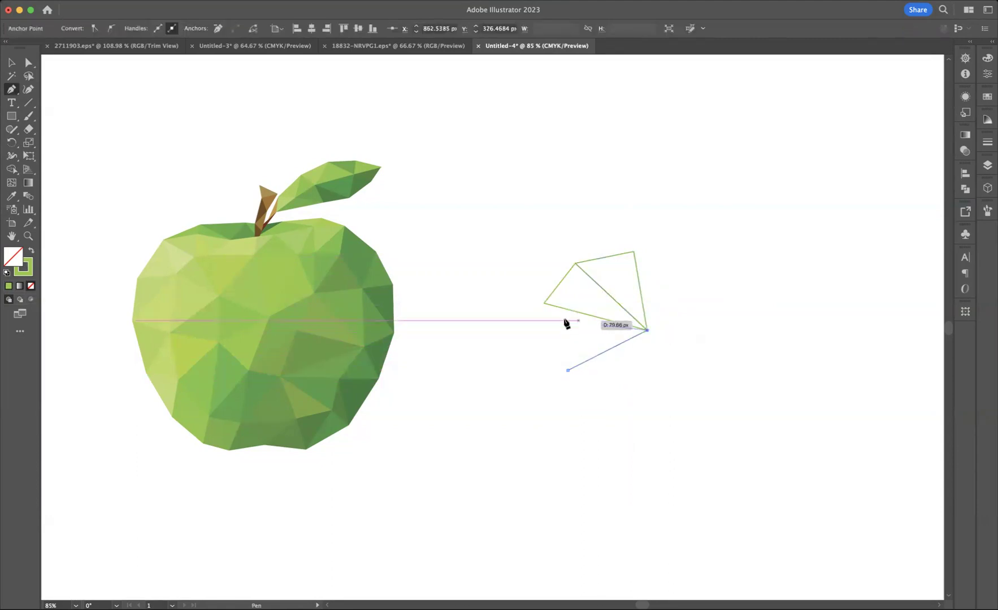
pyautogui.click(545, 304)
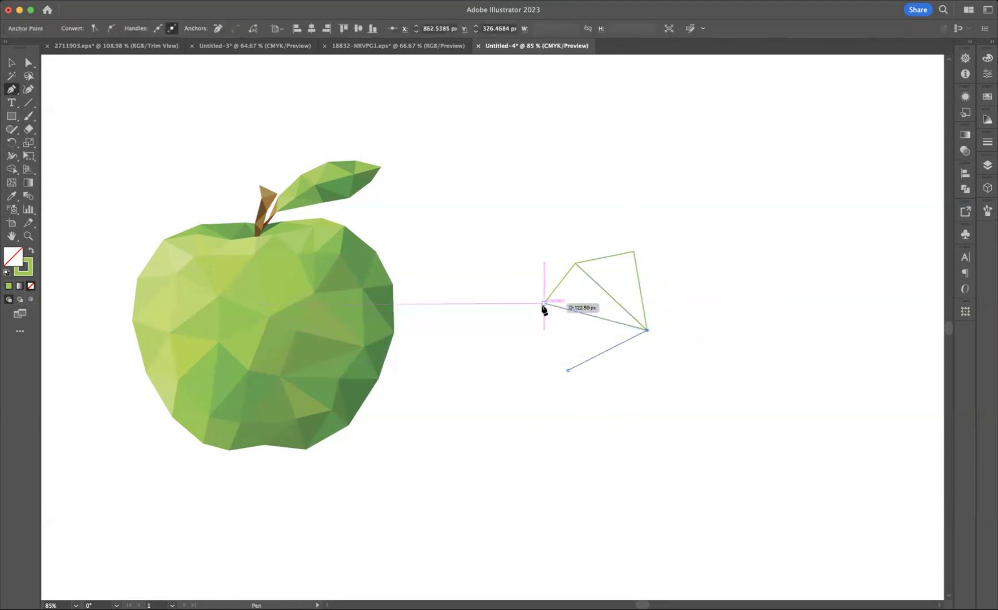
pyautogui.click(568, 371)
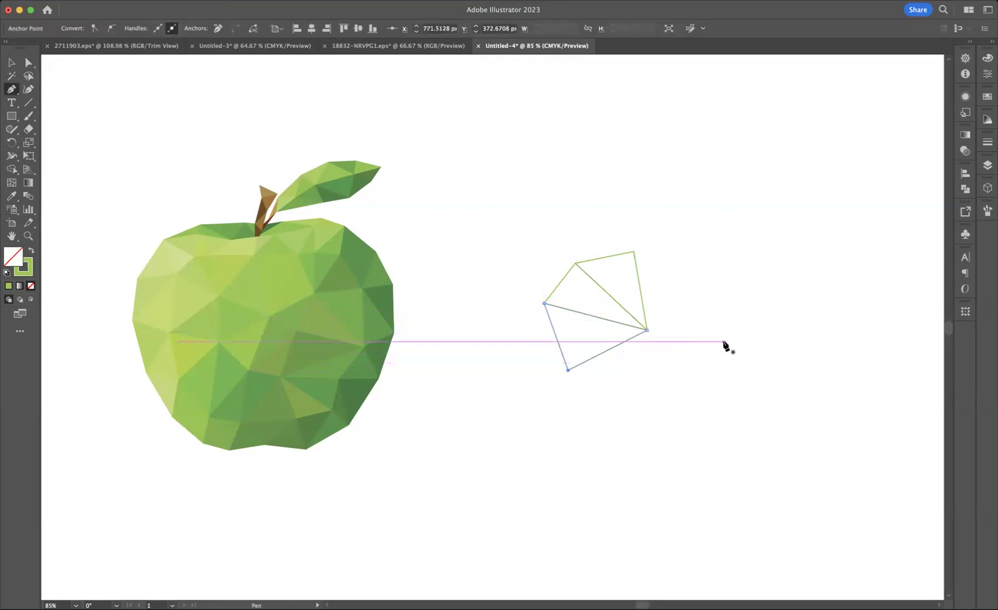
# Draw a separate triangle with the Pen extending to the lower right from the common centre point
pyautogui.click(723, 341)
pyautogui.click(647, 330)
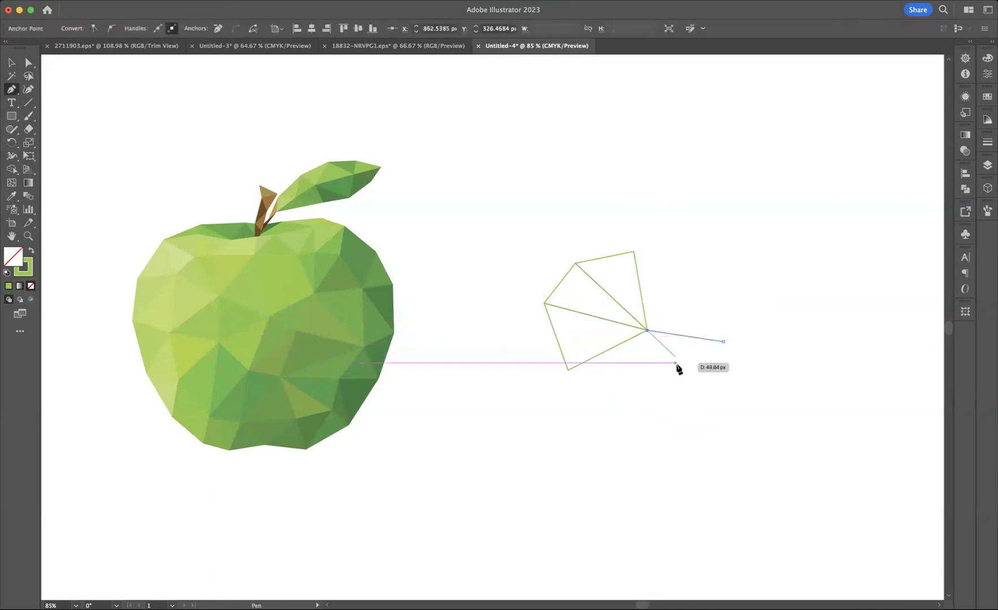
pyautogui.click(683, 383)
pyautogui.click(723, 341)
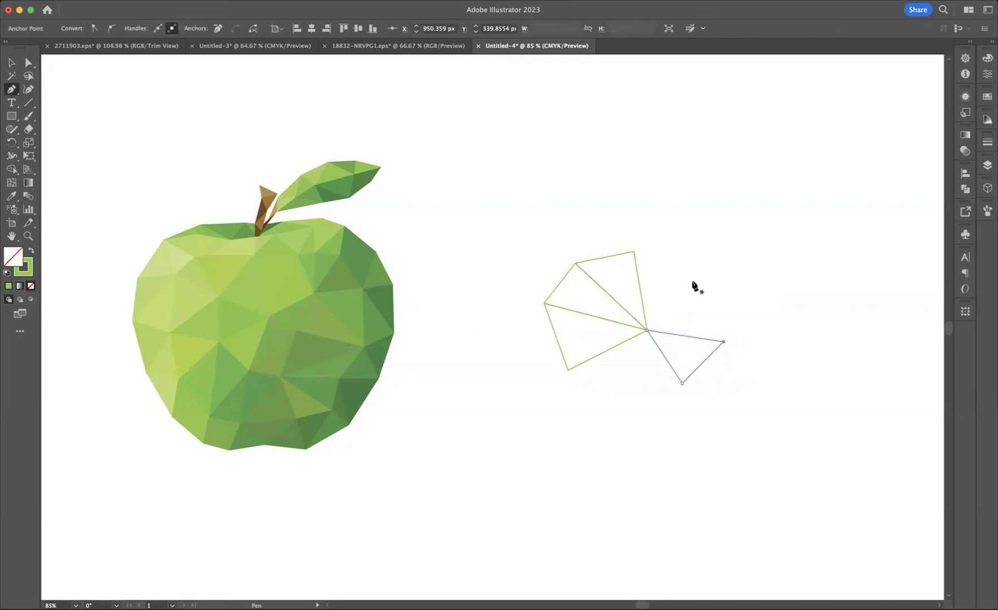
# Draw another separate triangle with the Pen extending to the upper right from the common centre point
pyautogui.click(675, 244)
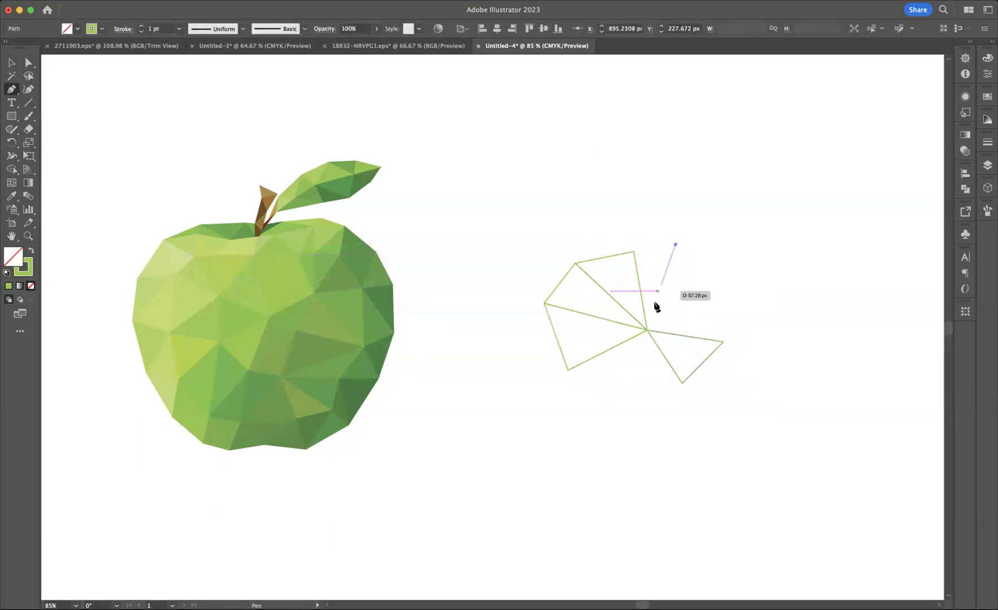
pyautogui.click(647, 330)
pyautogui.click(712, 273)
pyautogui.click(675, 245)
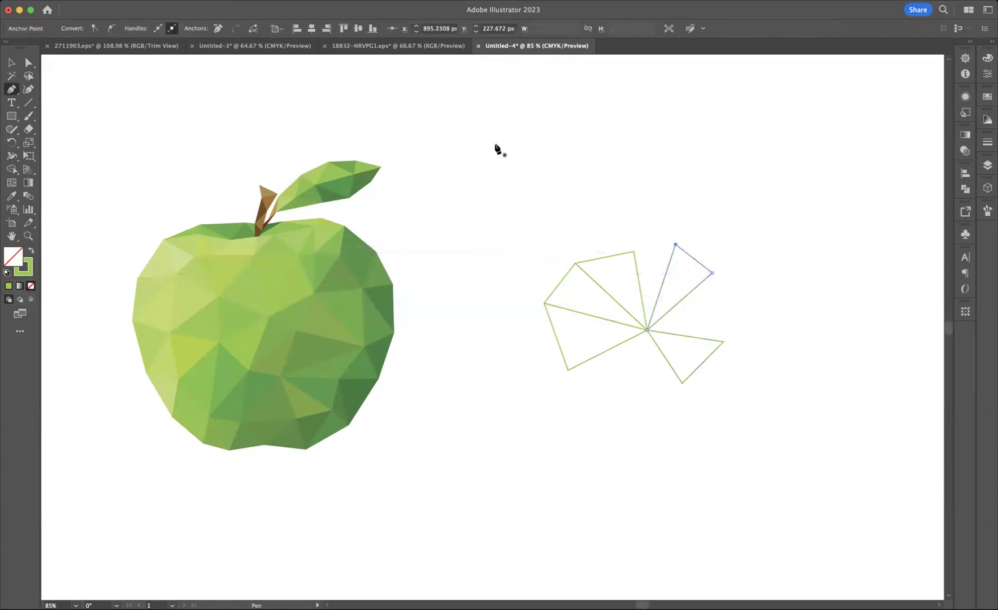
# Lasso the facing top corners of the two upper triangles and merge them with Average on both axes
pyautogui.click(28, 76)
pyautogui.moveTo(645, 220)
pyautogui.mouseDown()
pyautogui.moveTo(646, 274)
pyautogui.moveTo(675, 223)
pyautogui.moveTo(651, 262)
pyautogui.mouseUp()
pyautogui.rightClick(649, 261)
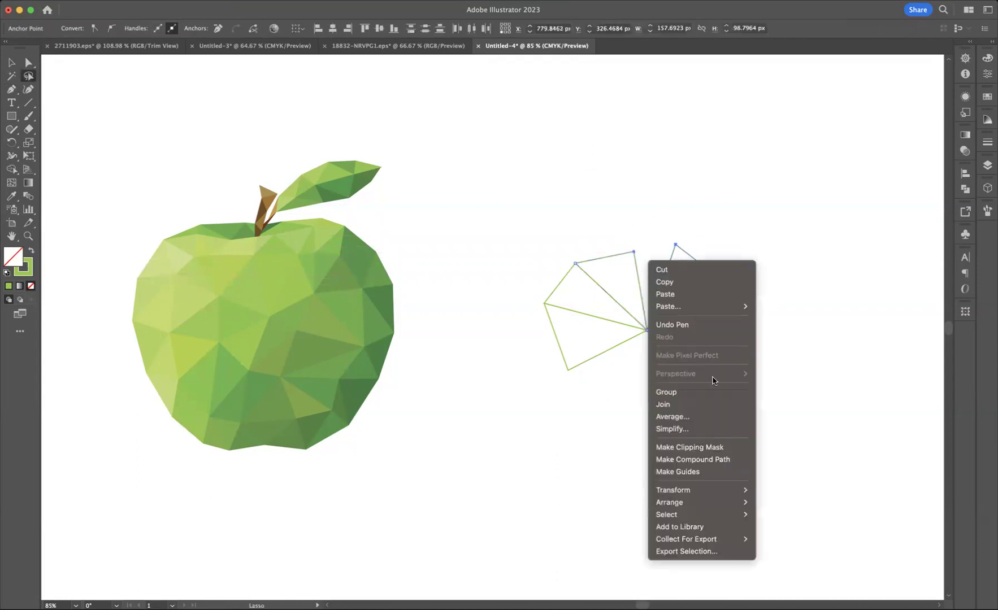
pyautogui.click(706, 417)
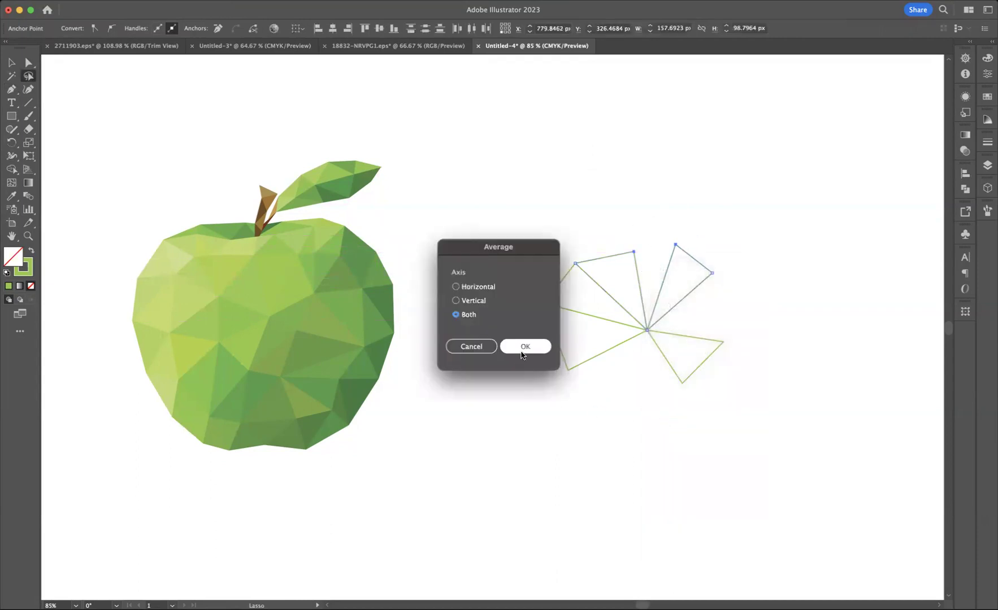
pyautogui.click(526, 347)
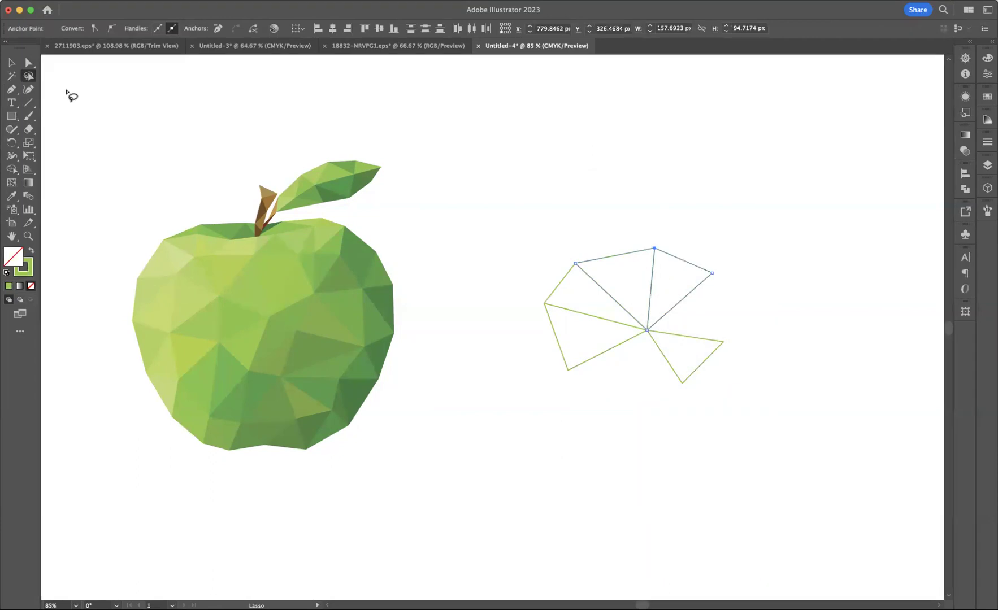
# Deselect and draw a Pen triangle that closes the gap between the upper-right and lower-right triangles
pyautogui.click(18, 91)
pyautogui.press('super+shift+a')
pyautogui.click(724, 341)
pyautogui.click(712, 273)
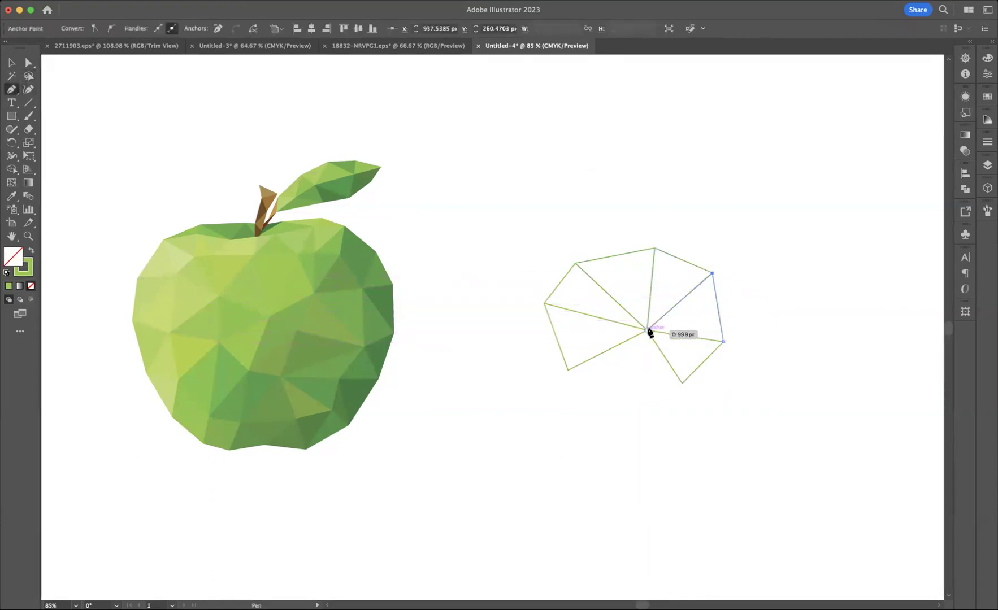
pyautogui.click(647, 330)
pyautogui.click(724, 342)
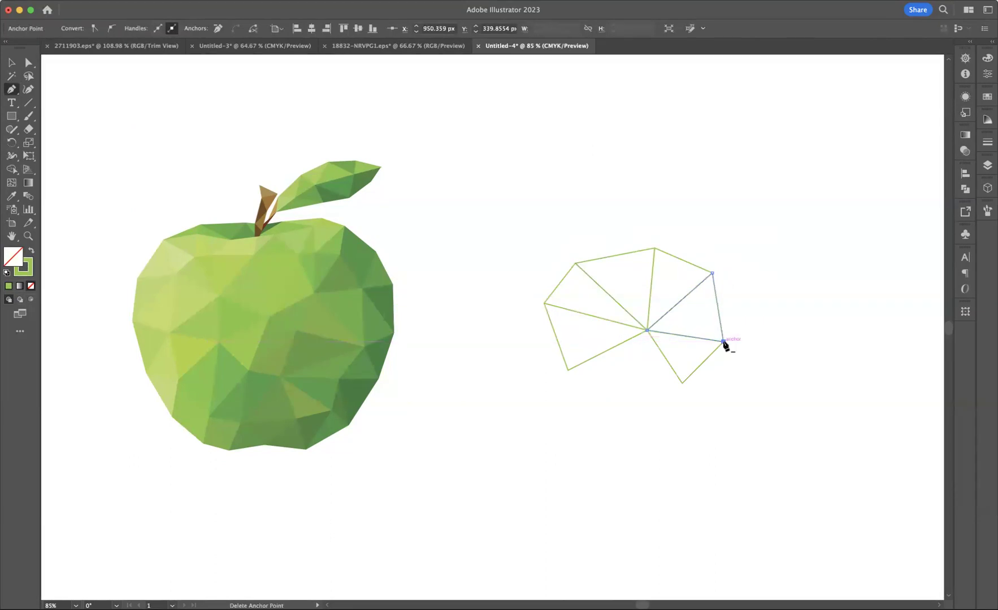
# Fill the new gap triangle with a medium green sampled from the apple's upper right using the Eyedropper
pyautogui.press('v')
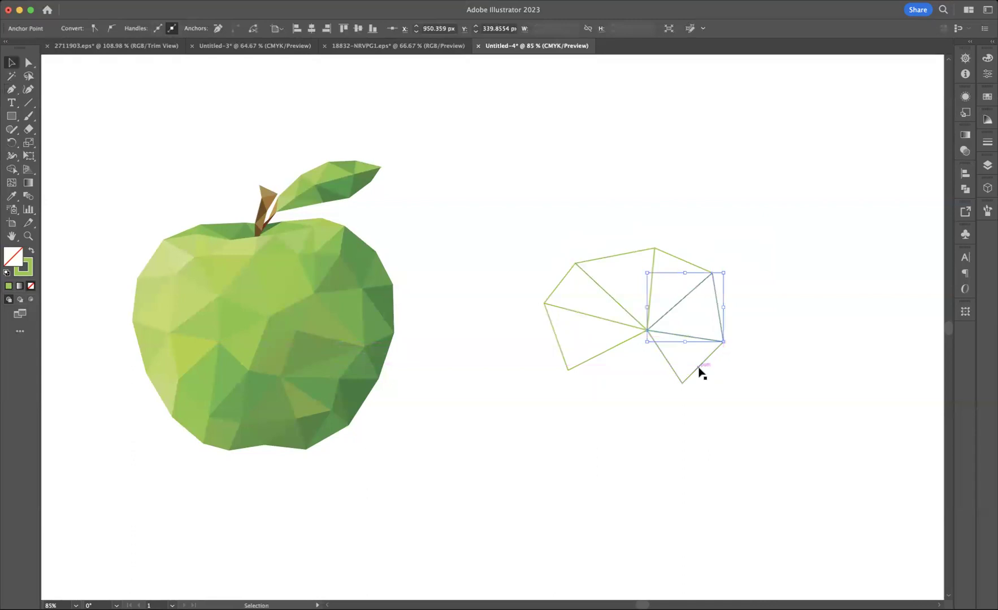
pyautogui.press('i')
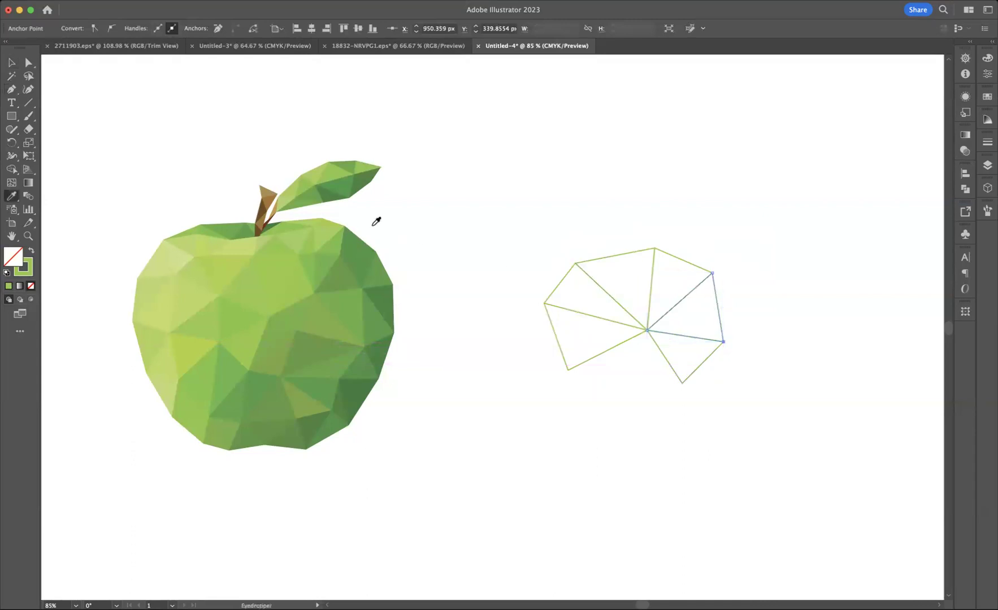
pyautogui.click(326, 257)
# Fill the lower-right triangle with a darker green sampled from the apple's right edge using the Eyedropper
pyautogui.press('v')
pyautogui.click(678, 382)
pyautogui.press('i')
pyautogui.click(372, 307)
# Fill the upper-right triangle with a pale green sampled from the apple's top edge using the Eyedropper
pyautogui.press('v')
pyautogui.click(675, 259)
pyautogui.press('i')
pyautogui.click(328, 229)
# Fill the top triangle with a bright green sampled from the middle of the apple using the Eyedropper
pyautogui.press('v')
pyautogui.click(612, 264)
pyautogui.press('i')
pyautogui.click(288, 290)
# Fill the upper-left triangle with a light green sampled from the upper part of the apple using the Eyedropper
pyautogui.press('v')
pyautogui.click(552, 293)
pyautogui.press('i')
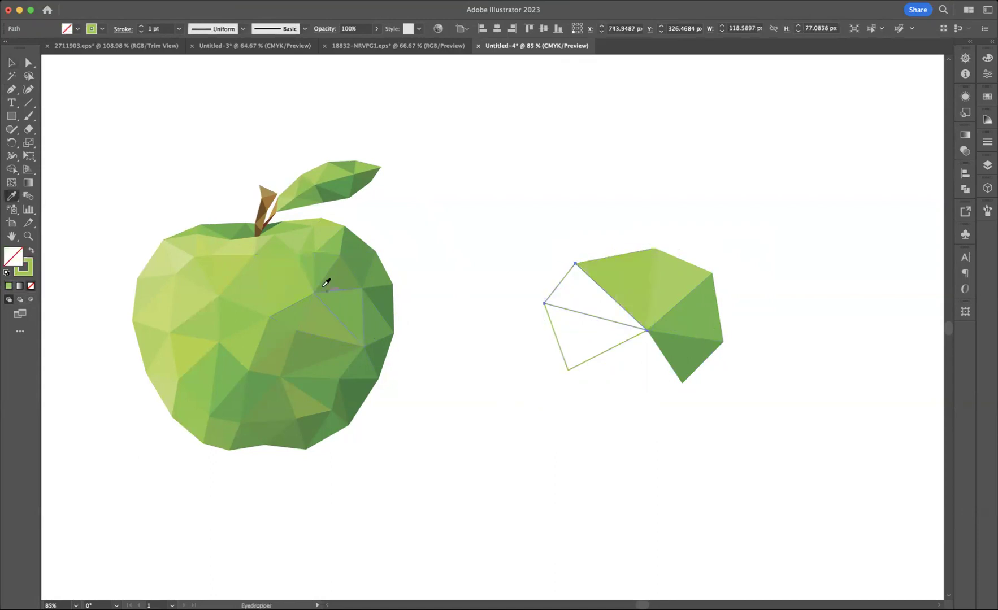
pyautogui.click(301, 248)
# Fill the lower-left triangle with a dark olive green sampled from the apple's lower right, and deselect everything
pyautogui.press('v')
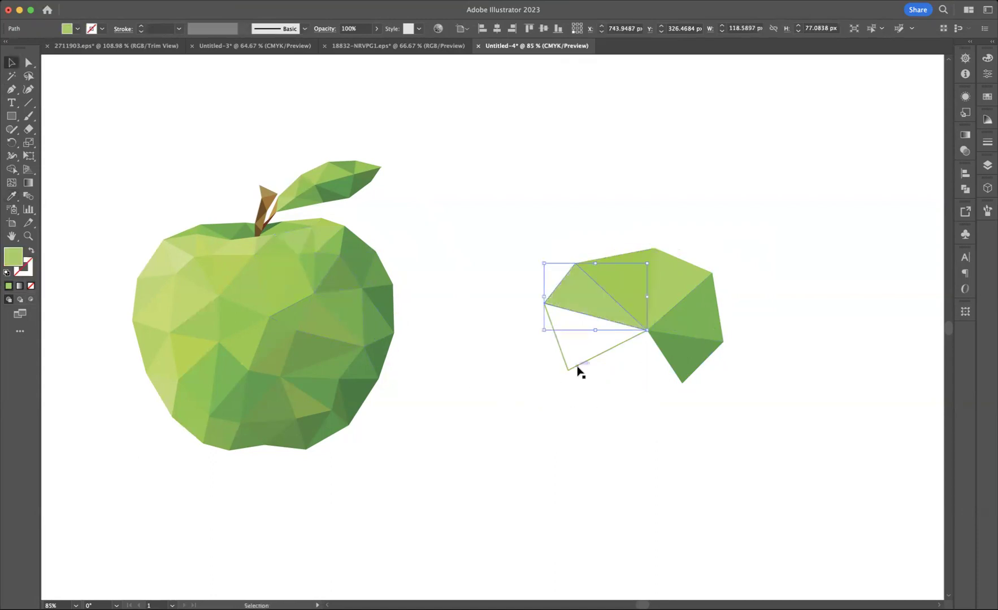
pyautogui.click(578, 367)
pyautogui.press('i')
pyautogui.click(308, 353)
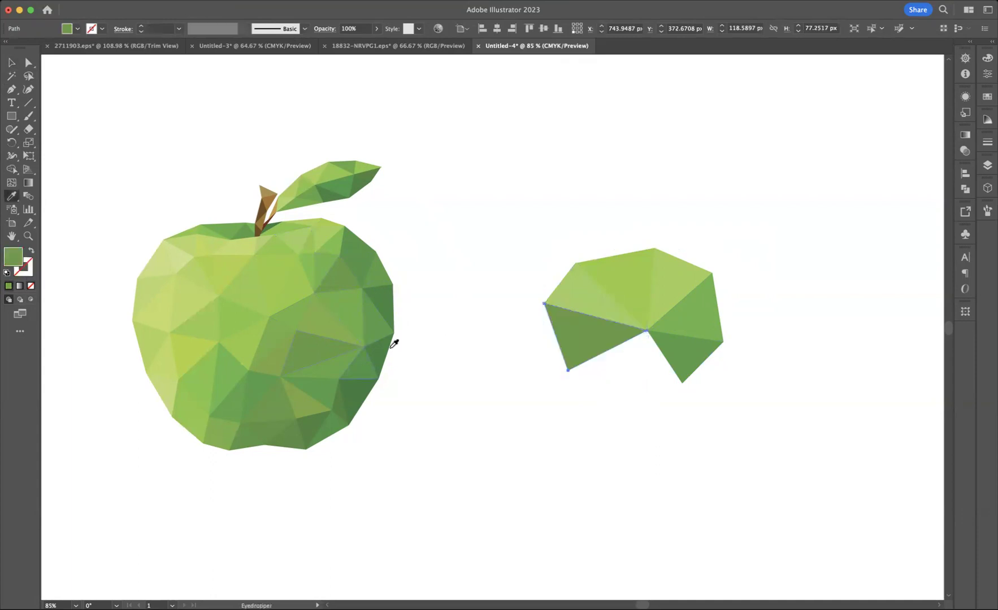
pyautogui.click(10, 63)
pyautogui.press('super+shift+a')
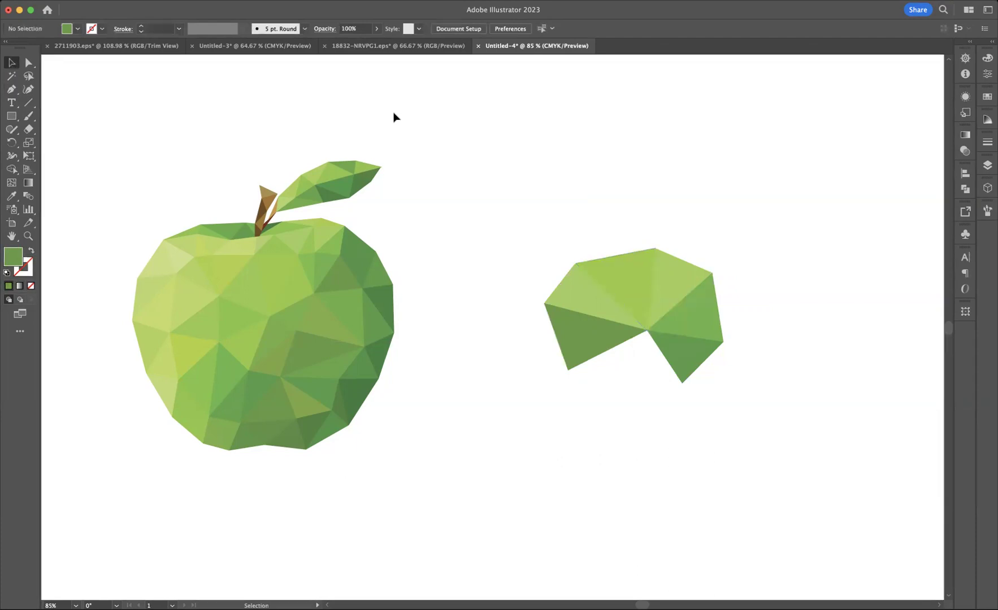
# Examine the Lock commands for the selected top triangle, and deselect it without locking it
pyautogui.click(633, 268)
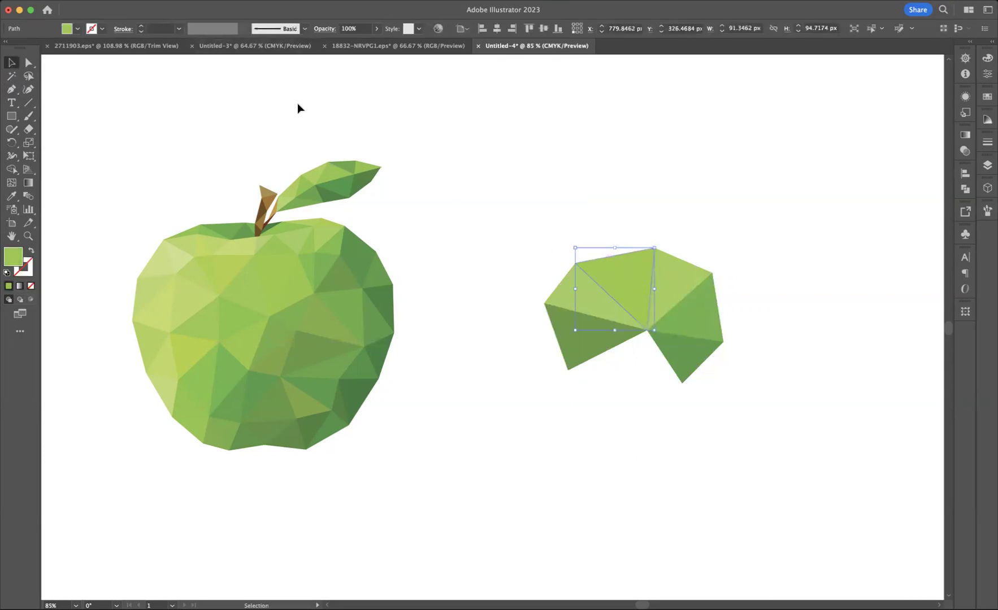
pyautogui.click(156, 3)
pyautogui.moveTo(231, 88)
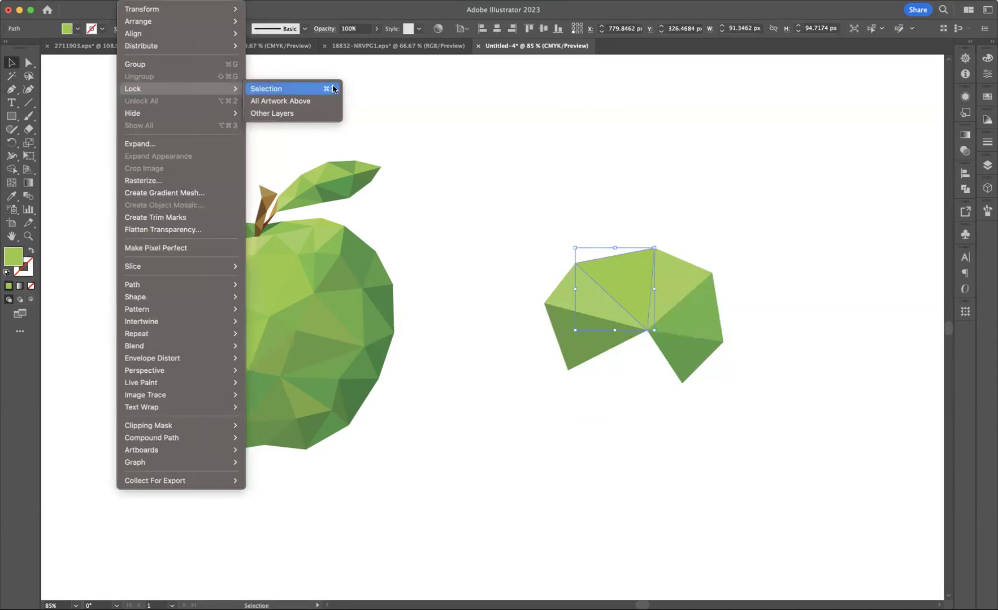
pyautogui.click(717, 190)
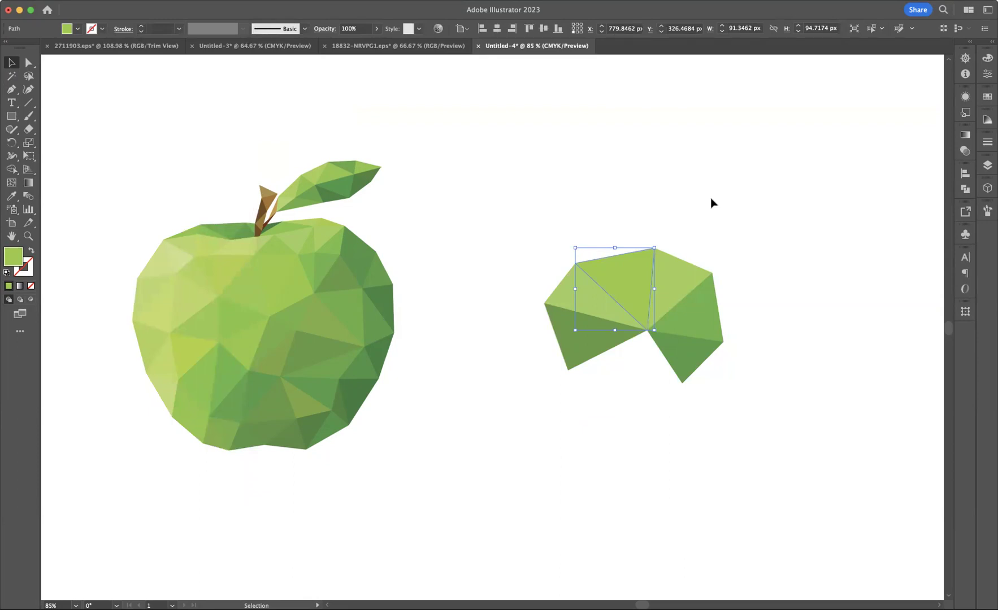
pyautogui.click(710, 205)
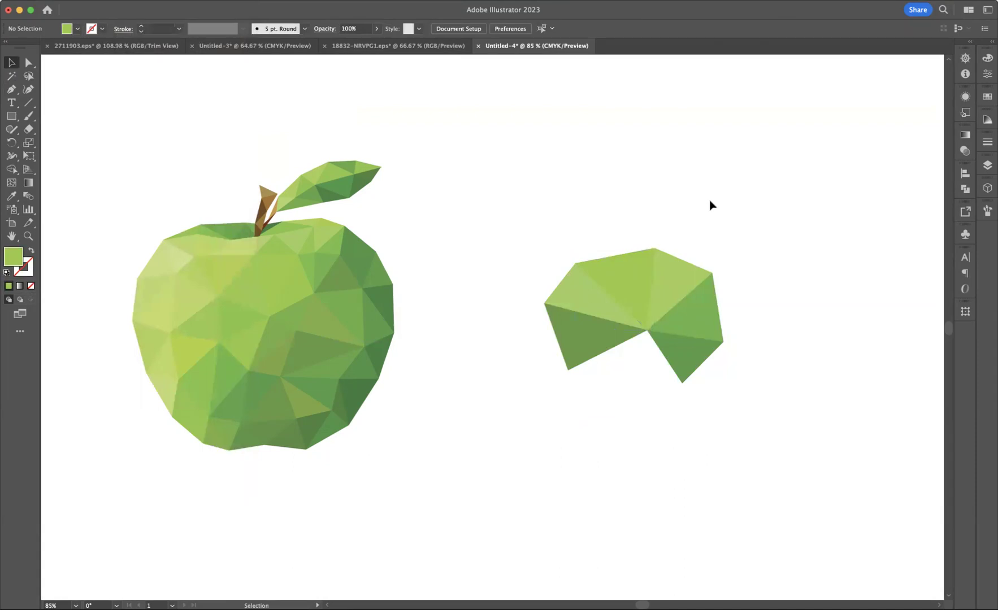